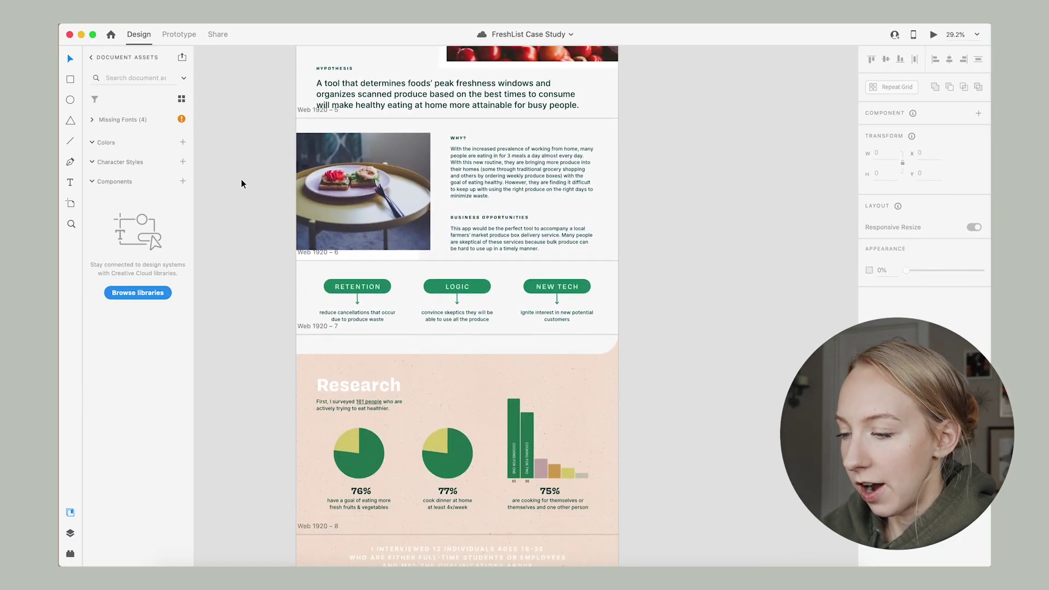
pyautogui.scroll(-15, 242, 183)
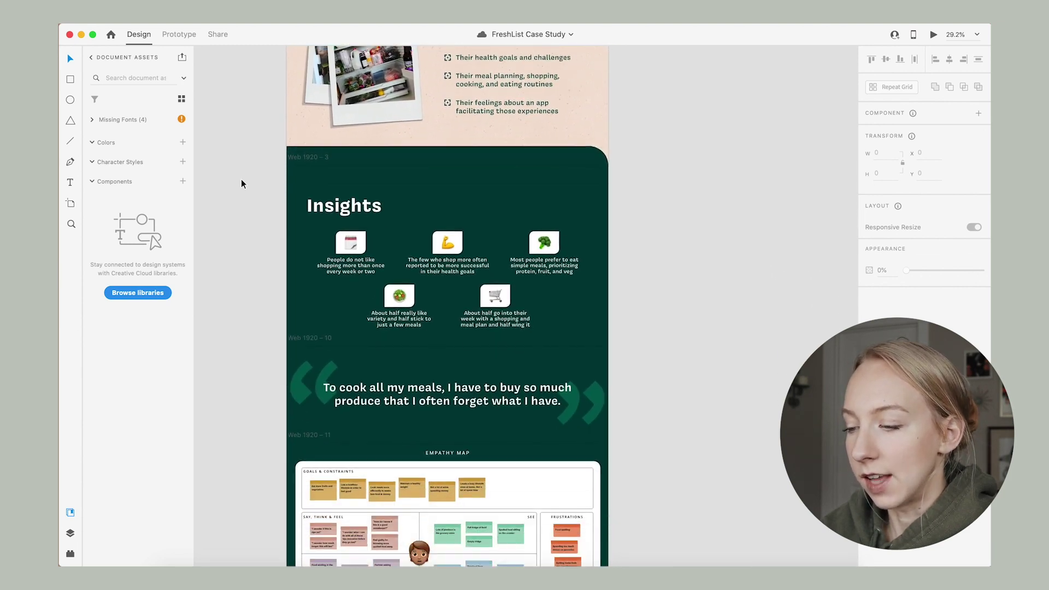
pyautogui.scroll(-15, 242, 183)
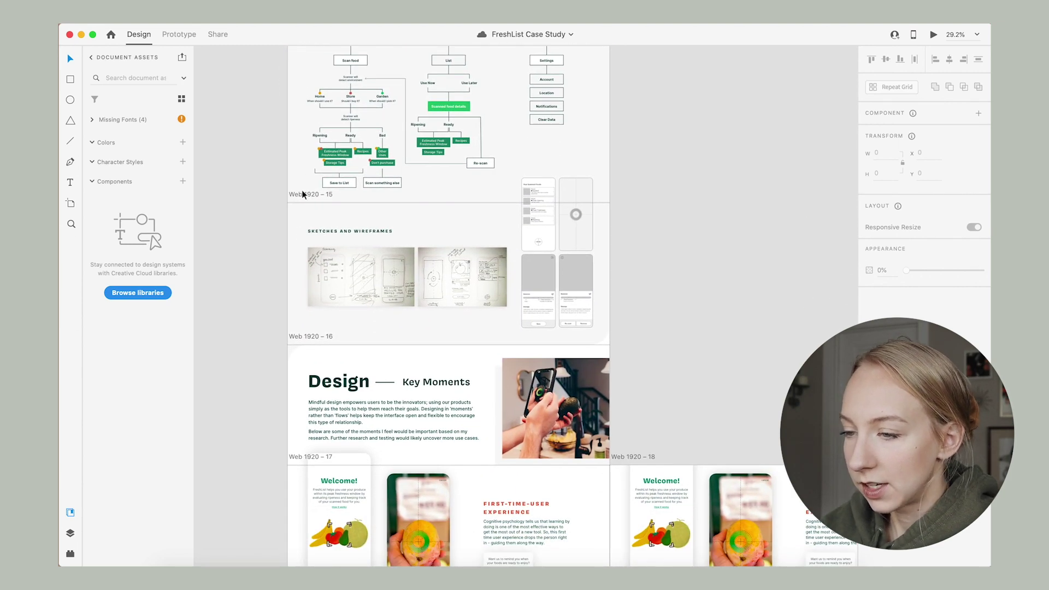
# Select the Sketches and Wireframes artboard and move down to the Design Key Moments welcome-screen artboards
pyautogui.click(301, 192)
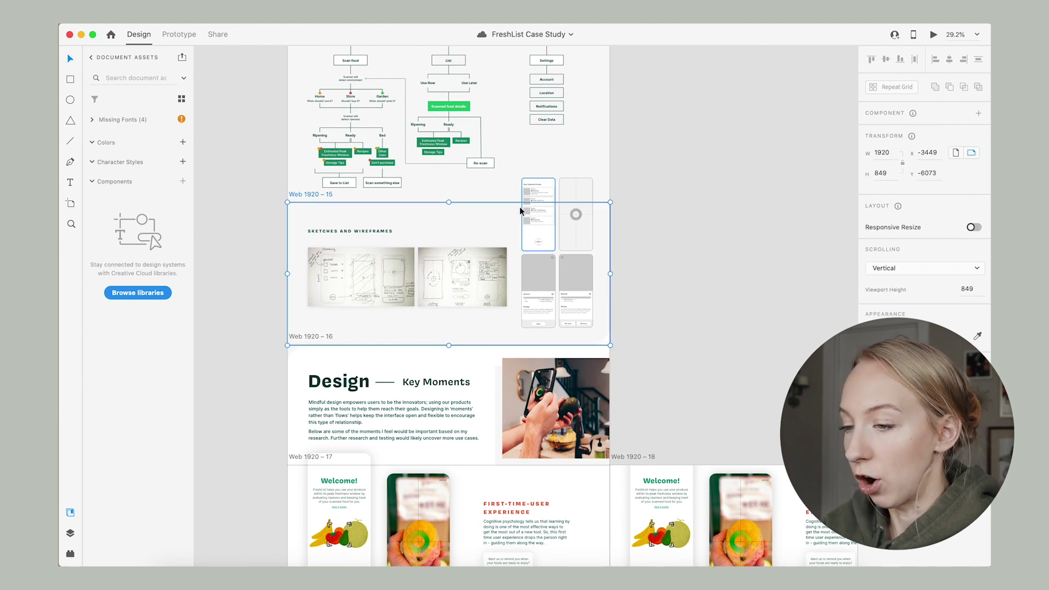
pyautogui.scroll(-5, 519, 207)
pyautogui.scroll(-5, 629, 175)
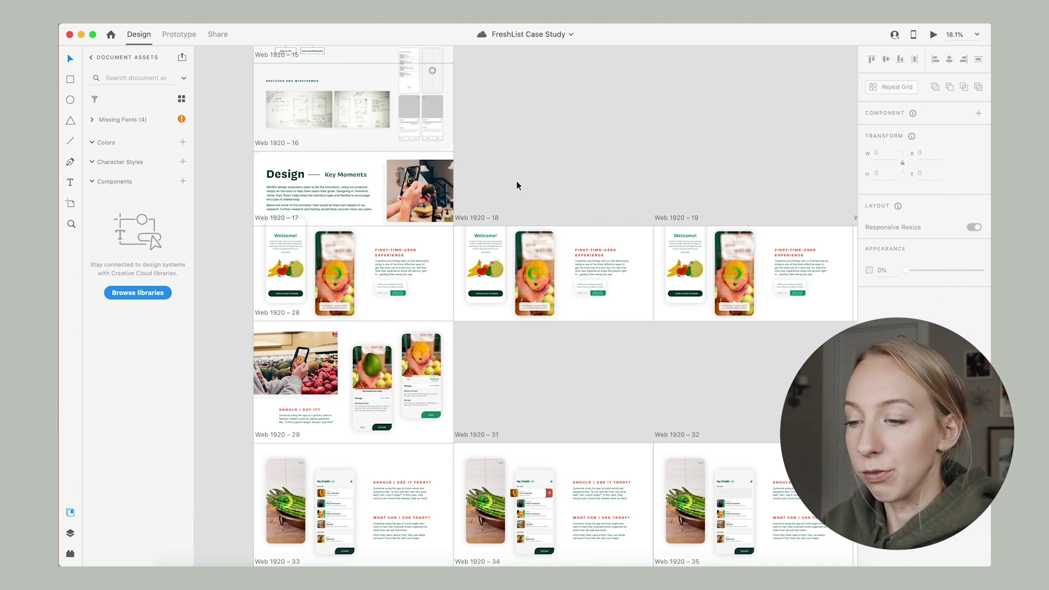
# Survey all the artboards, then launch Desktop Preview of the Web 1920 – 28 first-time-user artboard
pyautogui.scroll(-5, 516, 182)
pyautogui.hscroll(2, 360, 290)
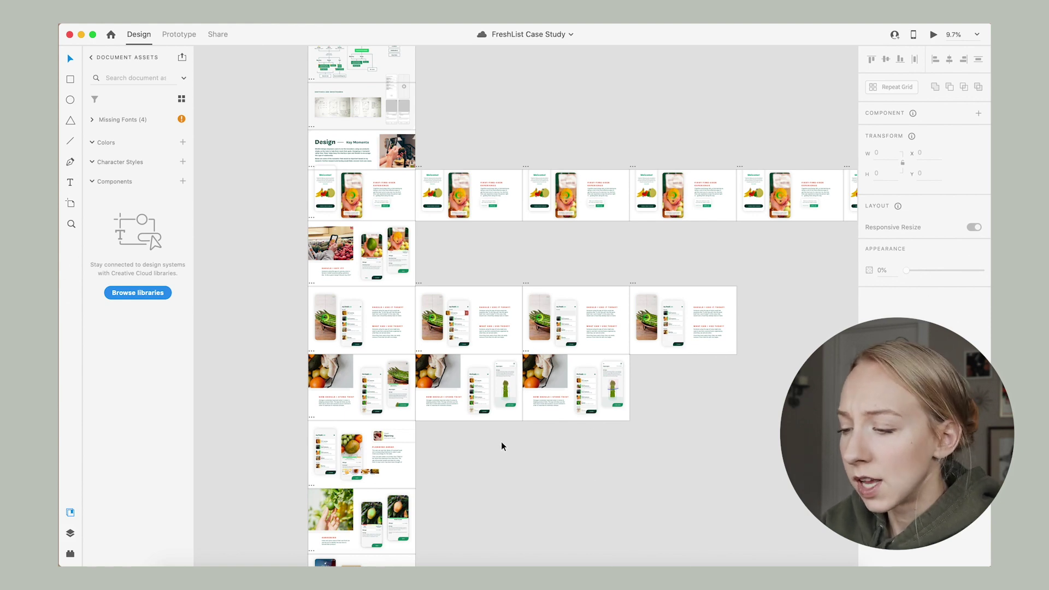
pyautogui.scroll(3, 501, 441)
pyautogui.scroll(2, 501, 441)
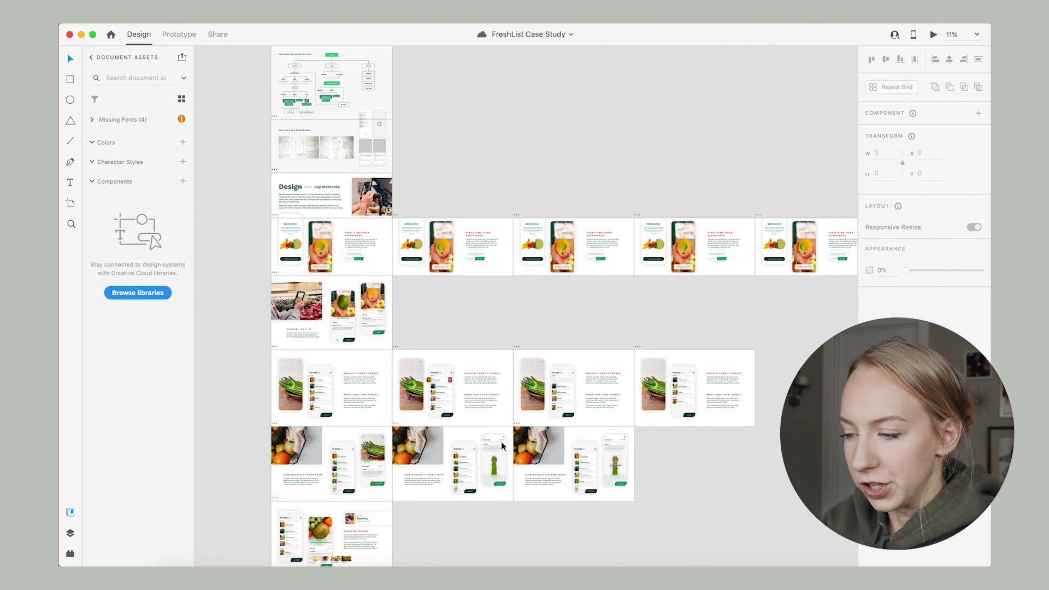
pyautogui.scroll(2, 441, 305)
pyautogui.hscroll(3, 441, 305)
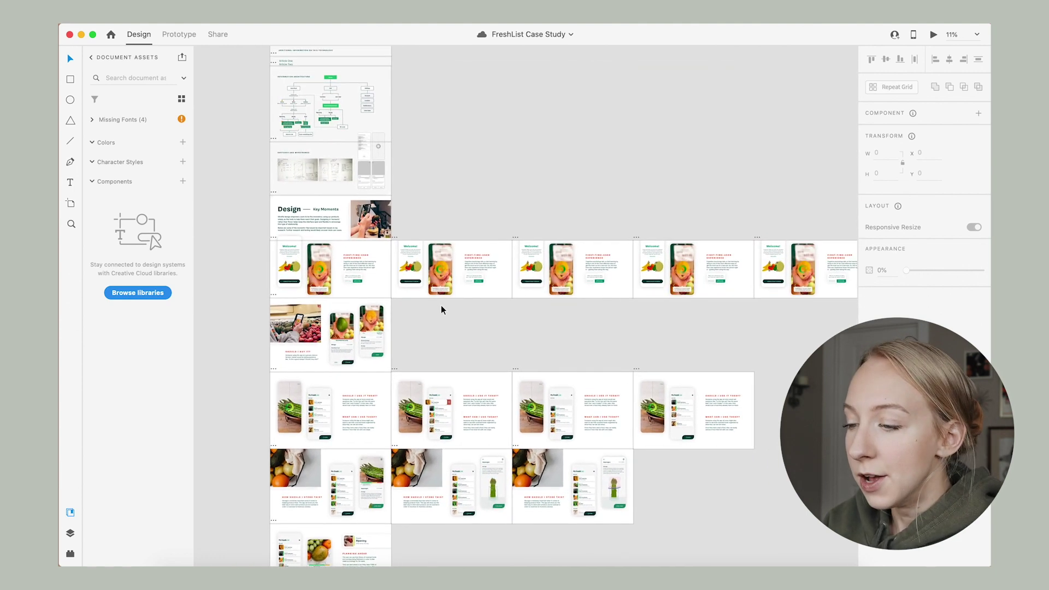
pyautogui.hscroll(5, 597, 274)
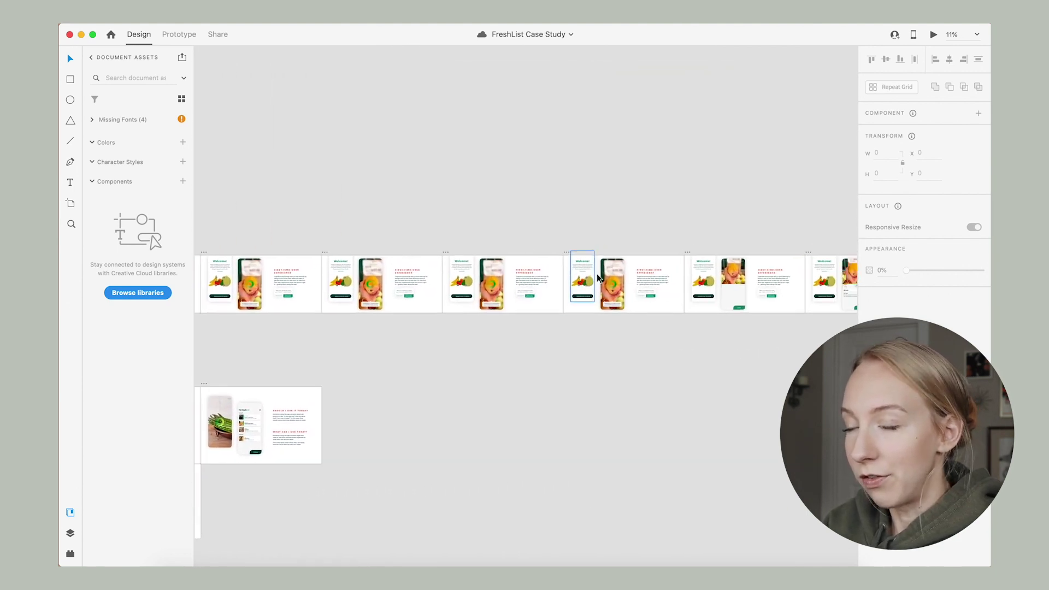
pyautogui.hscroll(2, 597, 274)
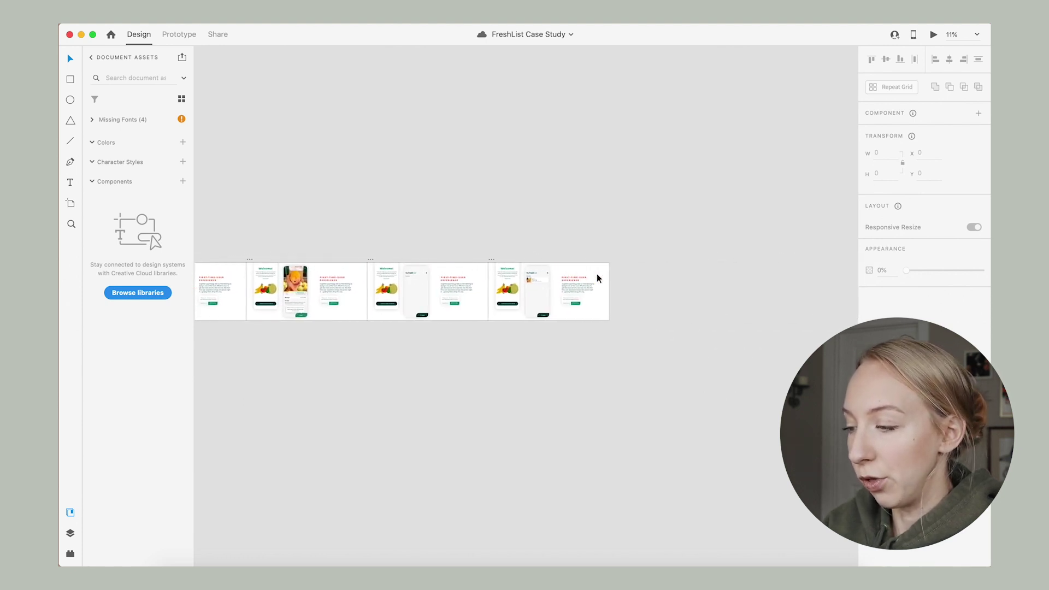
pyautogui.hscroll(-10, 597, 273)
pyautogui.scroll(5, 467, 271)
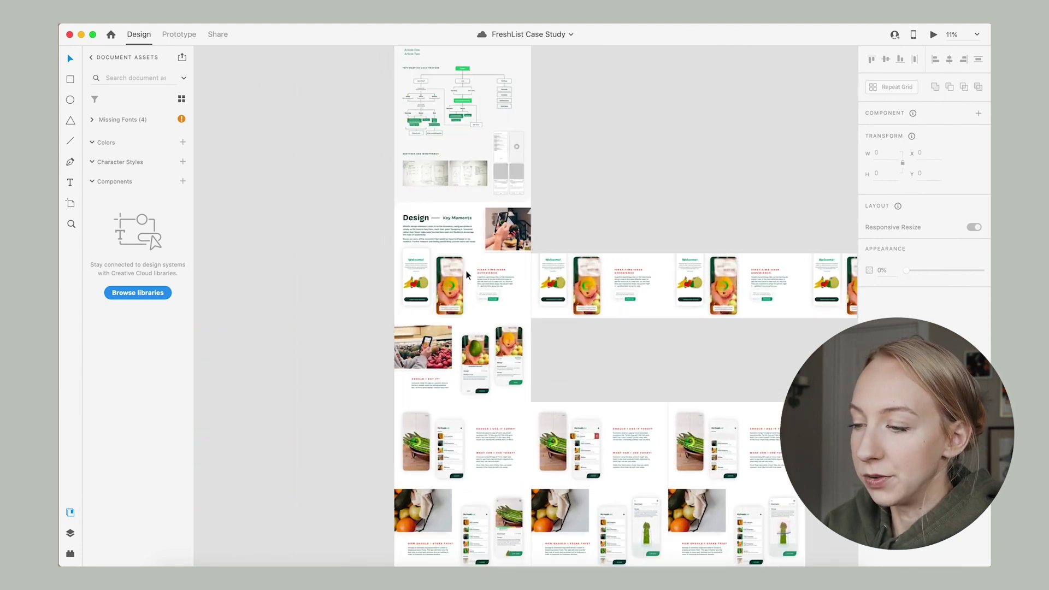
pyautogui.hscroll(2, 466, 271)
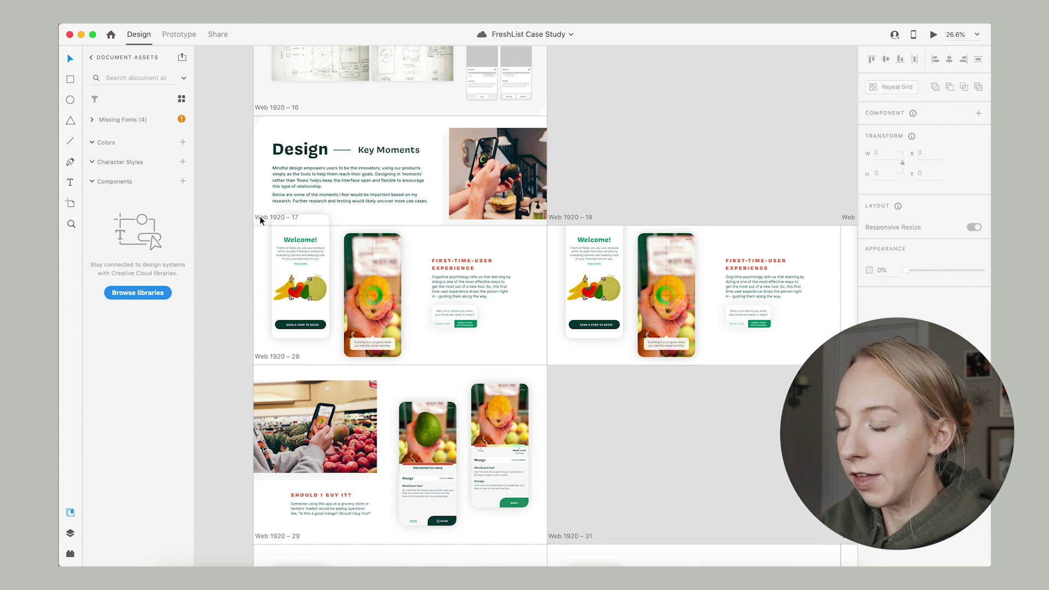
pyautogui.hscroll(5, 632, 214)
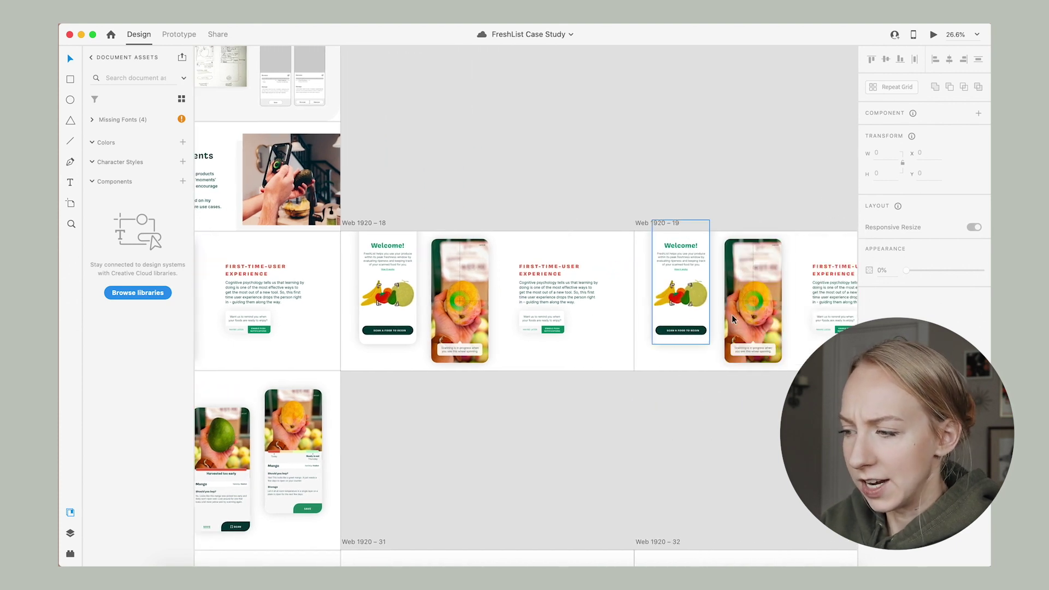
pyautogui.hscroll(-1, 462, 227)
pyautogui.hscroll(-2, 334, 236)
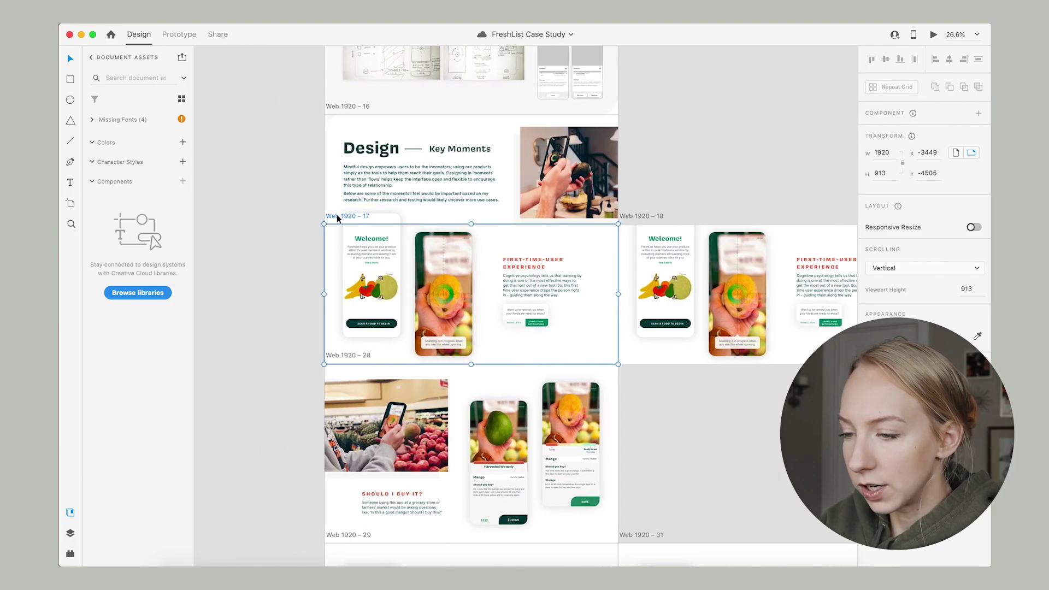
pyautogui.click(933, 35)
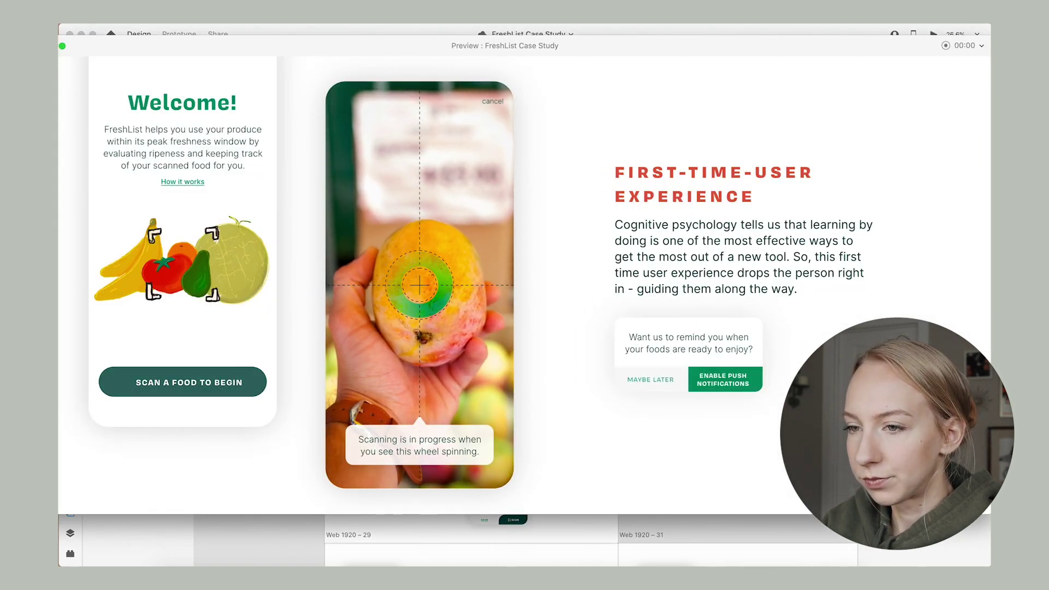
# Enlarge the preview, save the mango to reach the My FreshList list, then close the preview
pyautogui.moveTo(59, 65); pyautogui.dragTo(65, 64)
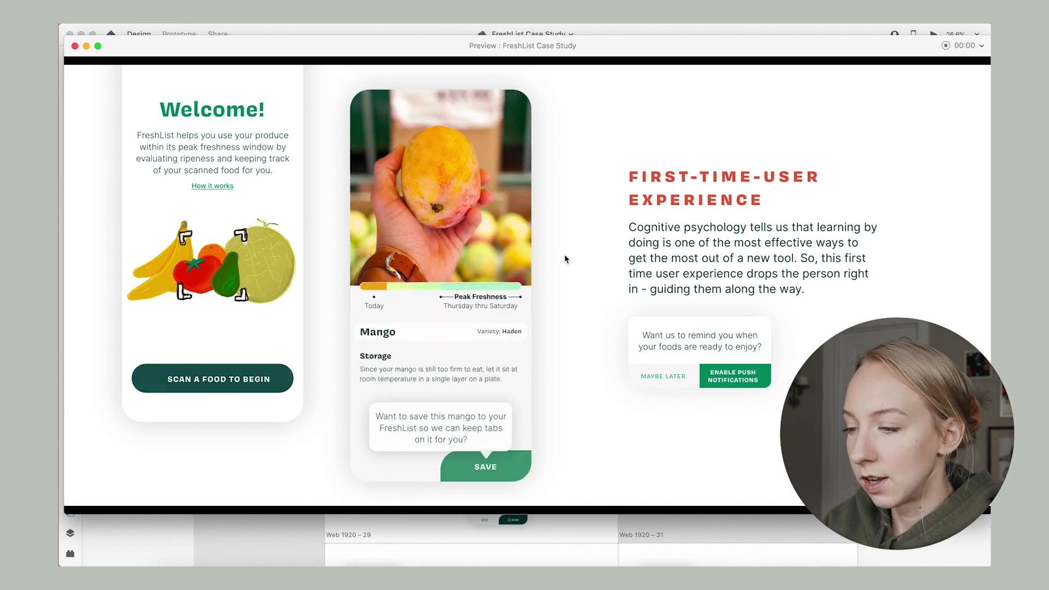
pyautogui.click(496, 438)
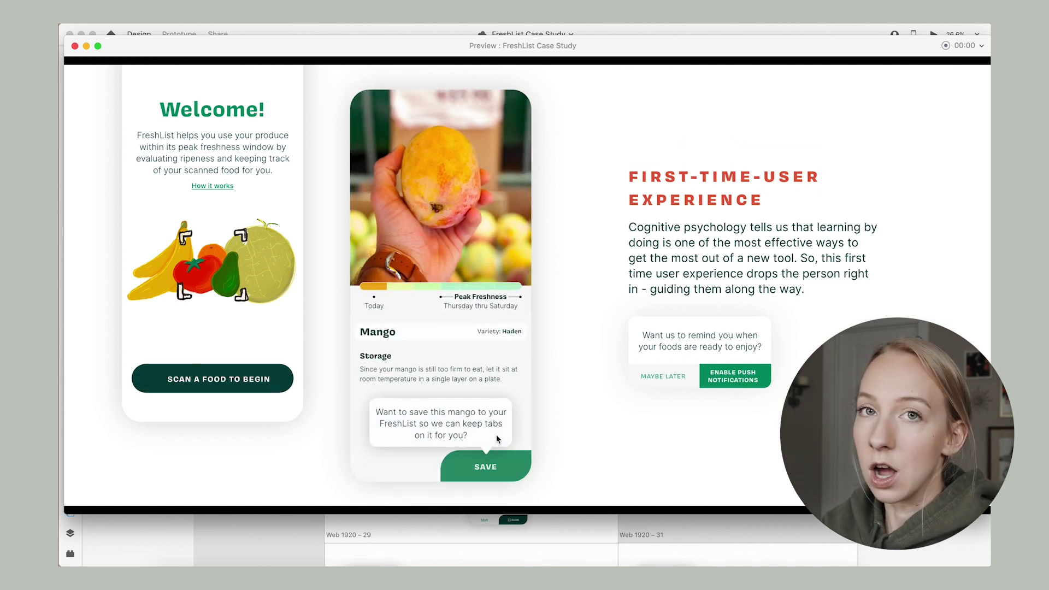
pyautogui.click(75, 46)
pyautogui.hscroll(5, 706, 189)
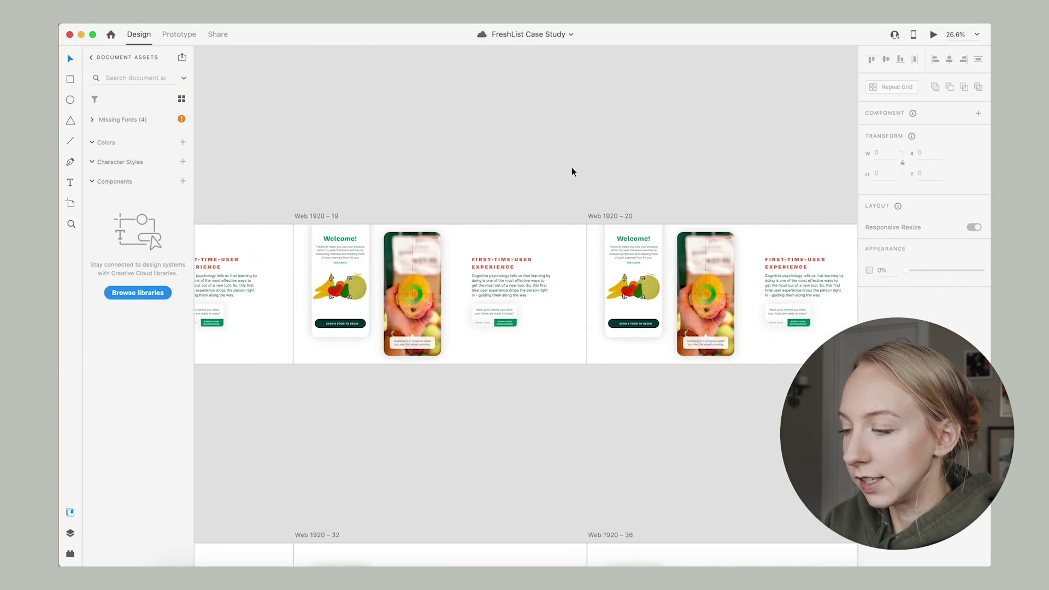
# Select the Web 1920 – 23 artboard and switch to Prototype mode to view its interactions
pyautogui.hscroll(10, 685, 237)
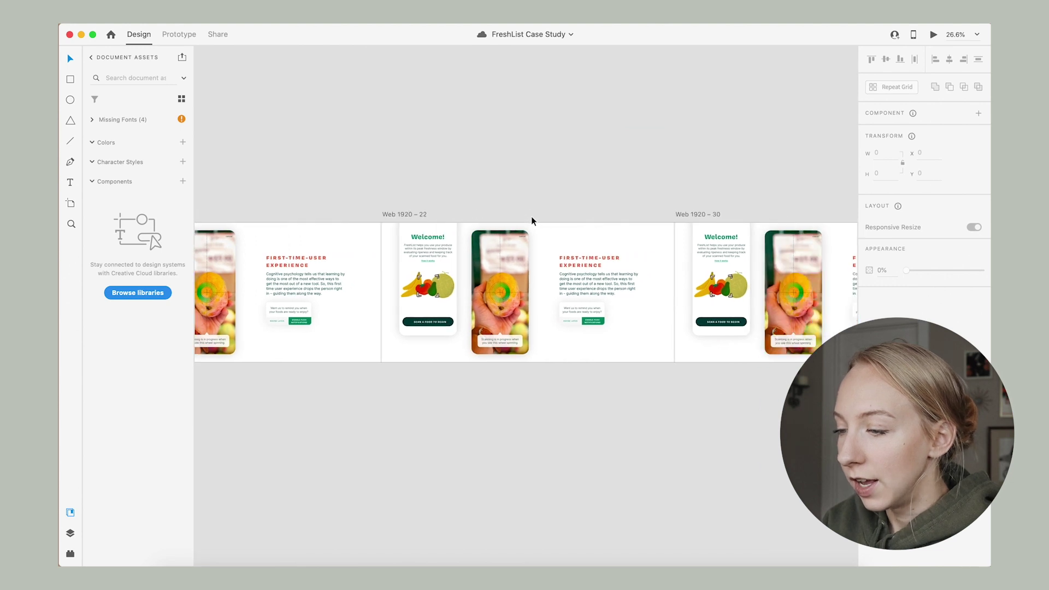
pyautogui.hscroll(10, 749, 180)
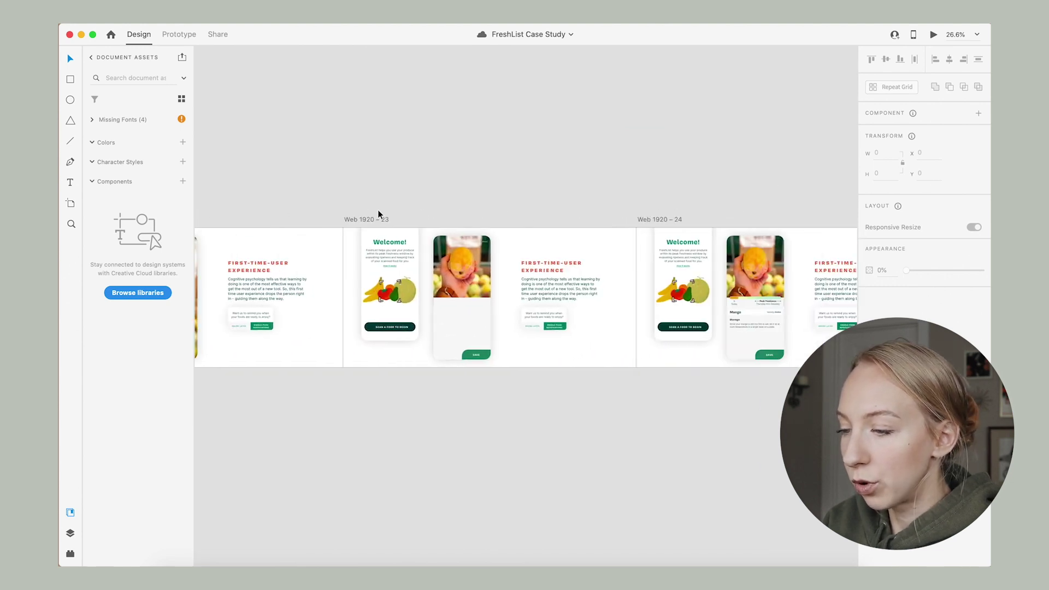
pyautogui.click(363, 219)
pyautogui.click(169, 34)
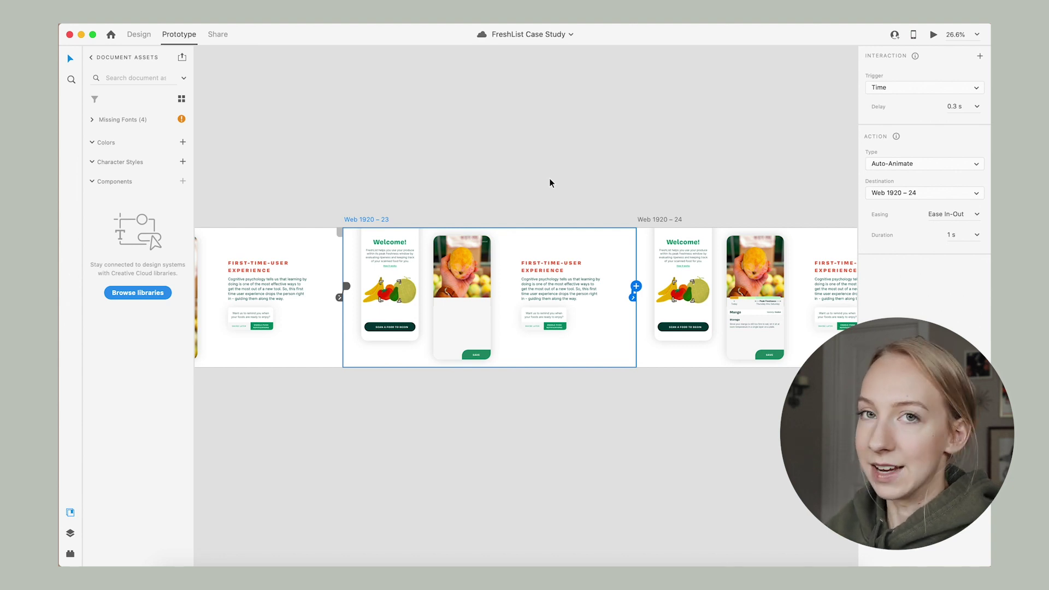
# Select the Peak Freshness bars on the mango screens, then clear the selection
pyautogui.scroll(3, 351, 328)
pyautogui.hscroll(2, 352, 327)
pyautogui.scroll(-2, 351, 328)
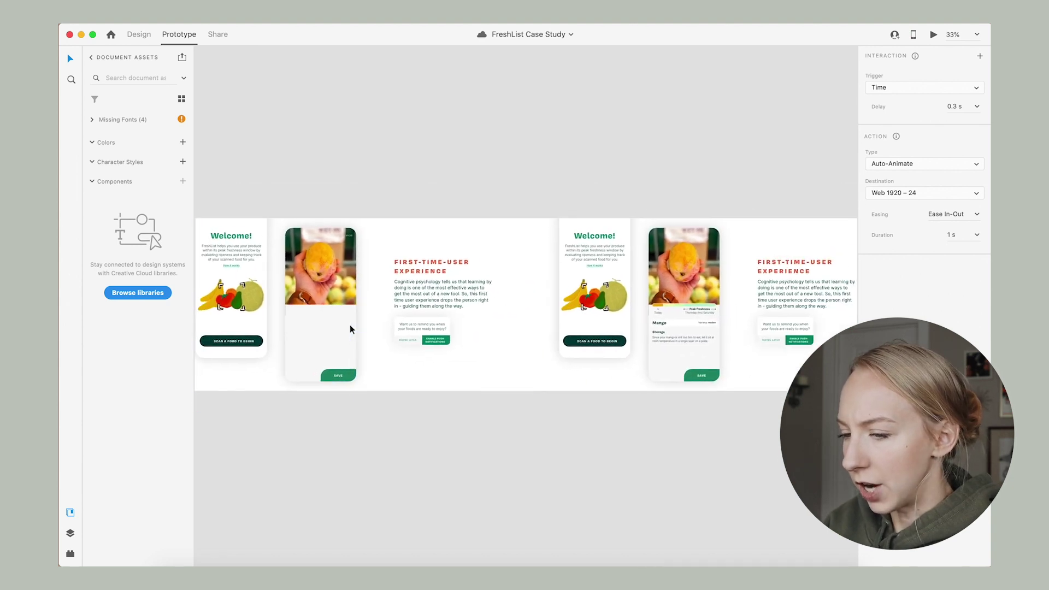
pyautogui.click(687, 307)
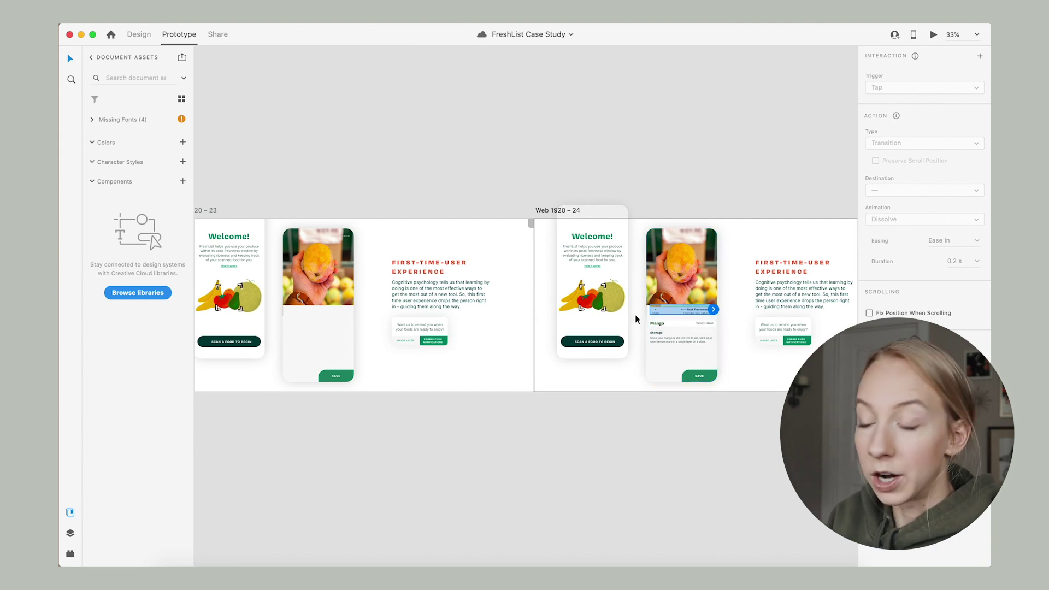
pyautogui.click(322, 327)
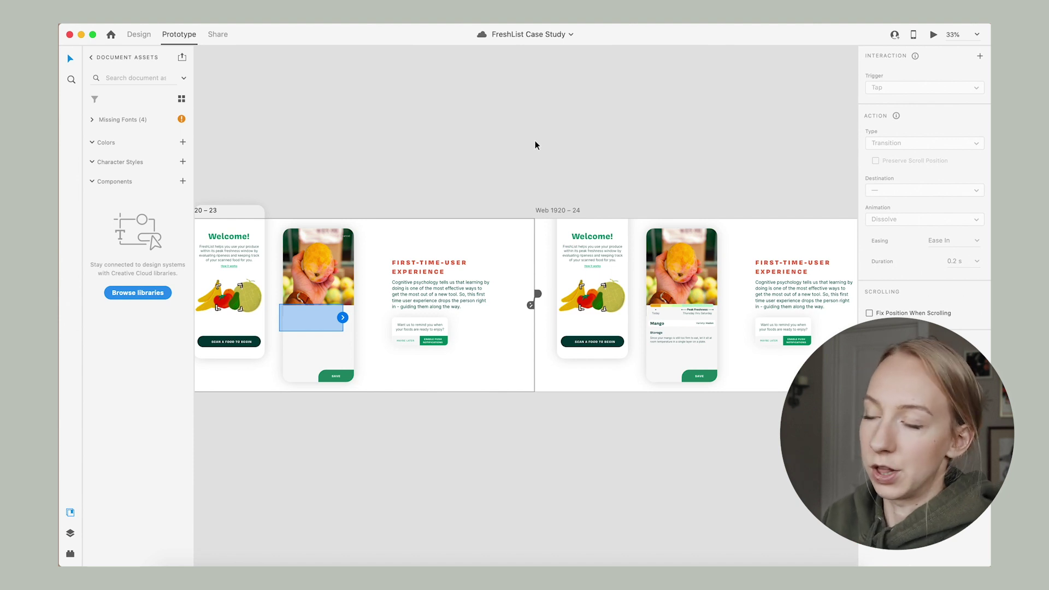
pyautogui.click(482, 138)
# Bring the welcome row into view and select Web 1920 – 27 to show its 1 s dissolve to Web 1920 – 17
pyautogui.scroll(-5, 482, 138)
pyautogui.hscroll(2, 480, 133)
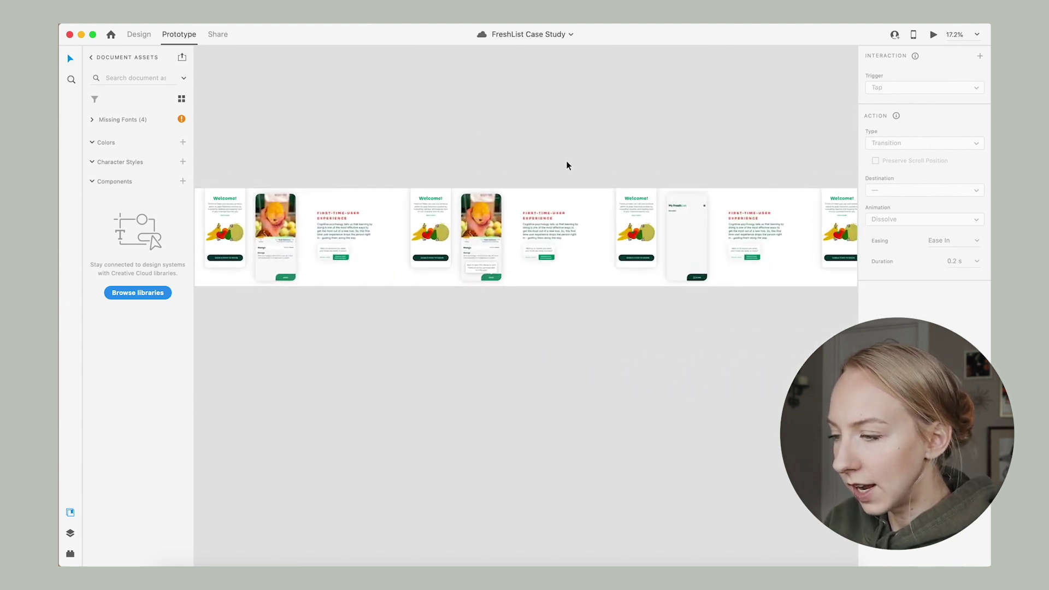
pyautogui.scroll(3, 566, 161)
pyautogui.scroll(5, 349, 399)
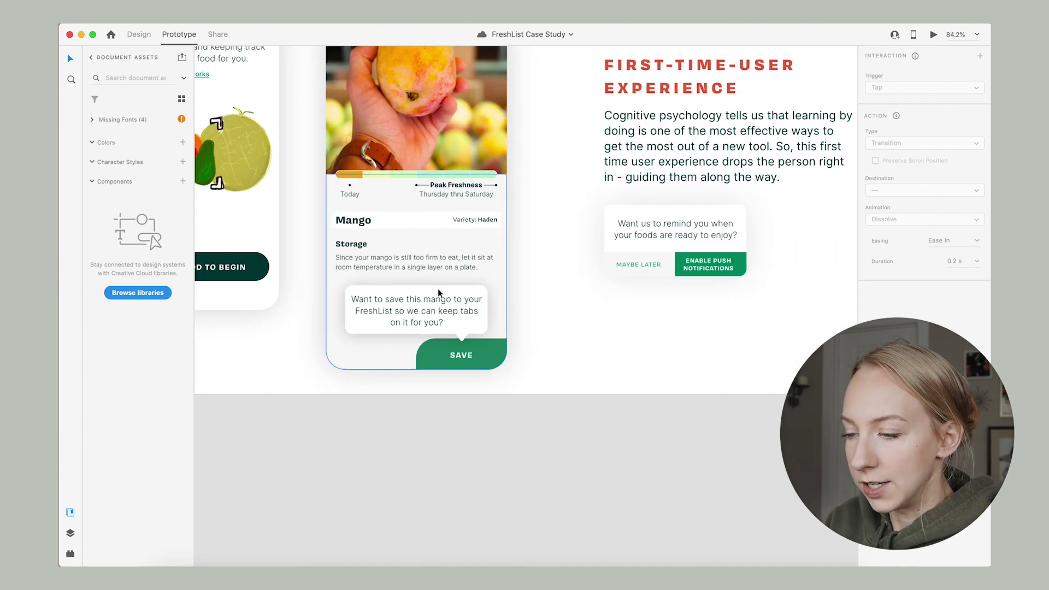
pyautogui.scroll(-5, 437, 289)
pyautogui.scroll(5, 434, 295)
pyautogui.hscroll(-3, 435, 299)
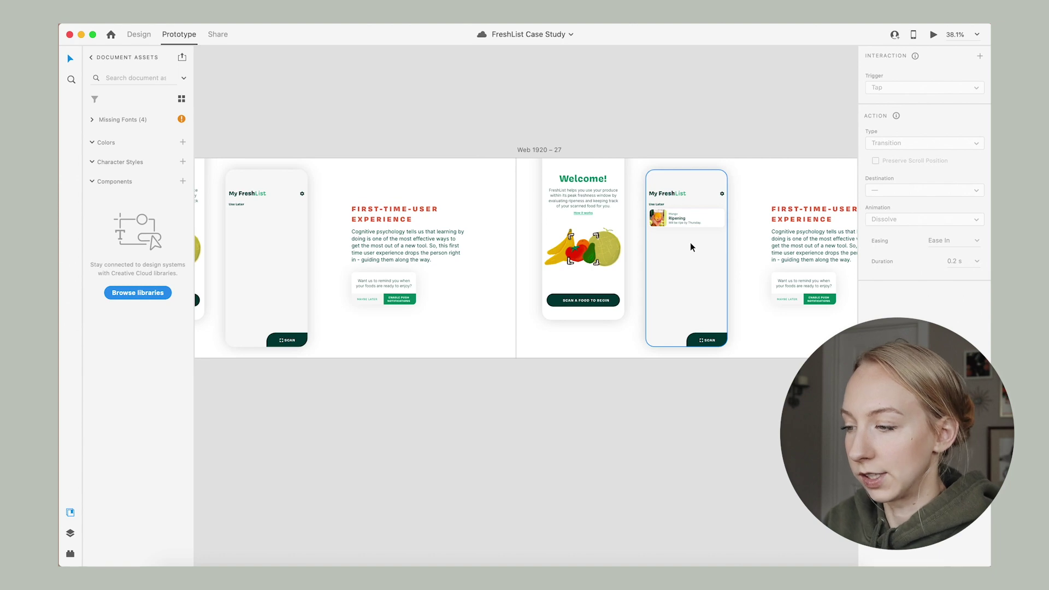
pyautogui.scroll(-5, 697, 142)
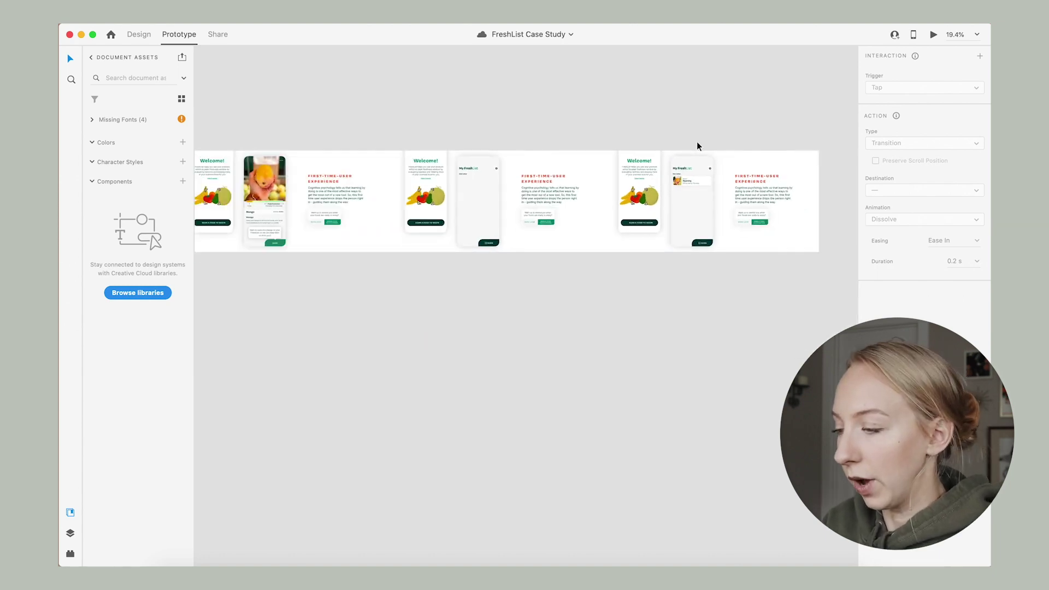
pyautogui.scroll(5, 696, 142)
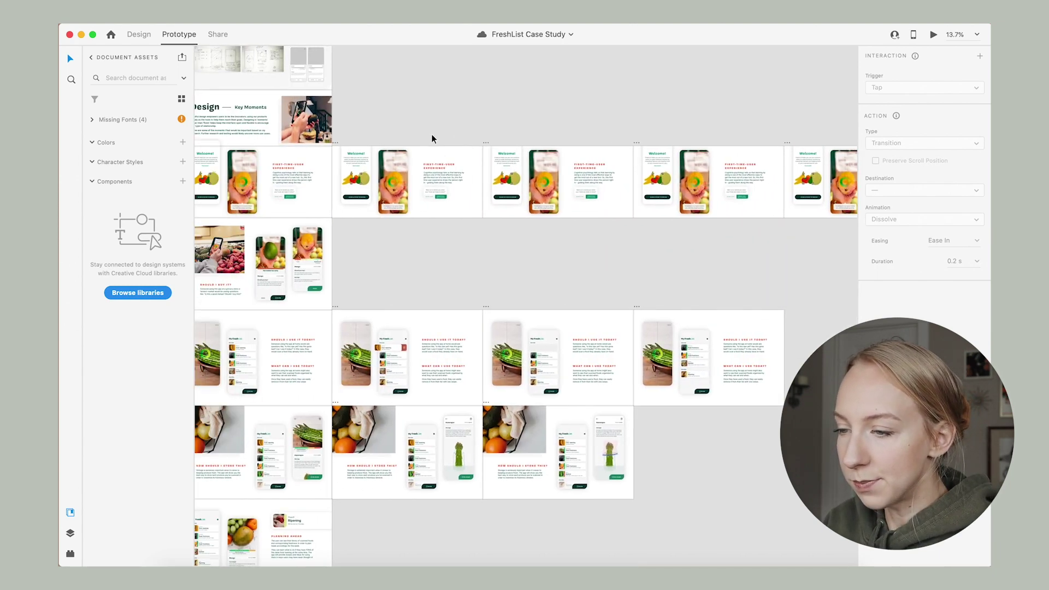
pyautogui.scroll(1, 365, 154)
pyautogui.hscroll(1, 365, 153)
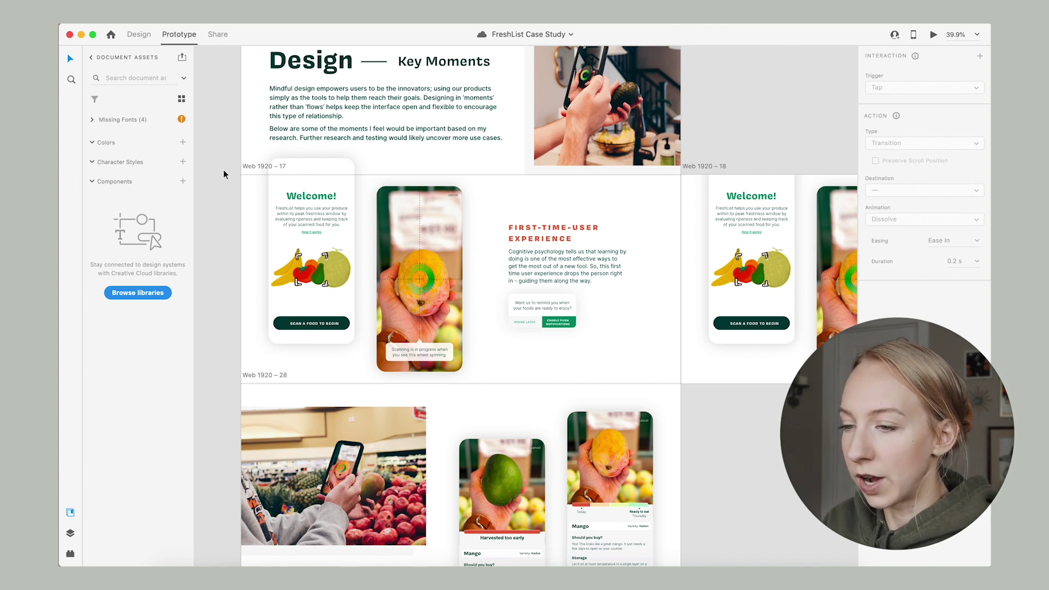
pyautogui.scroll(-10, 223, 174)
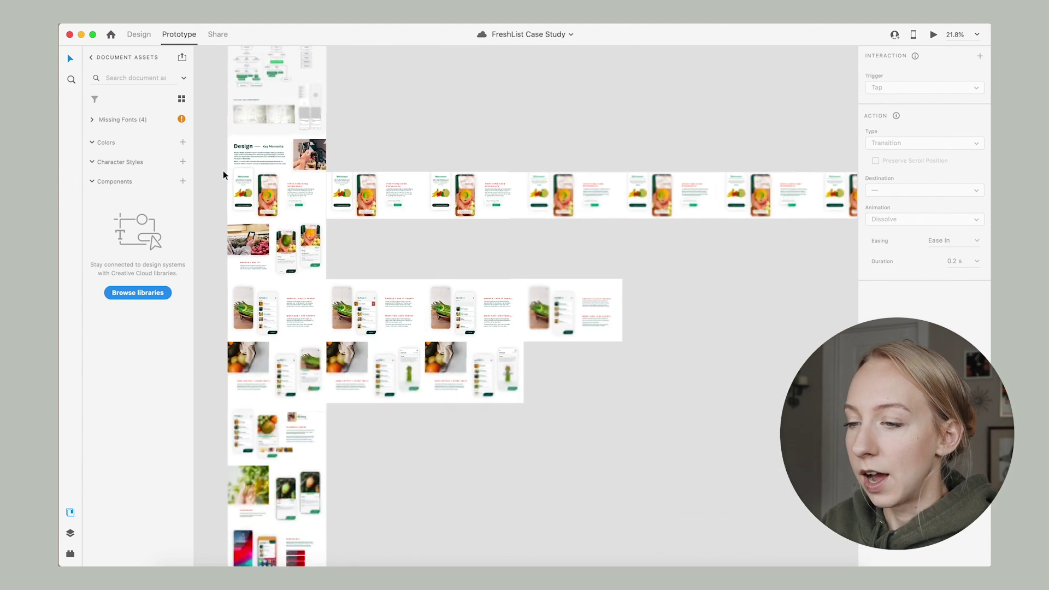
pyautogui.scroll(-2, 223, 174)
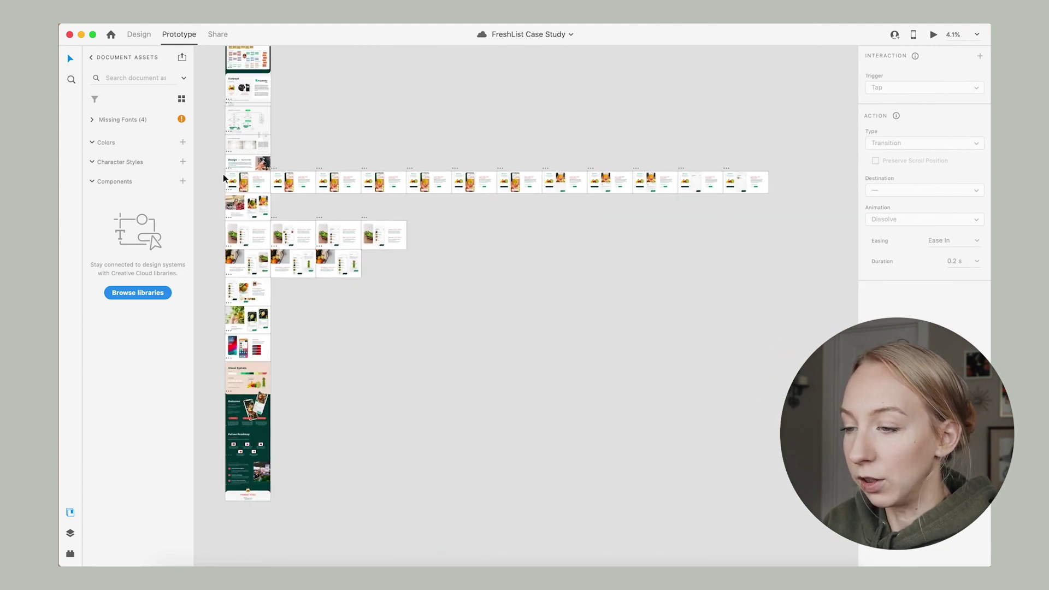
pyautogui.scroll(4, 224, 174)
pyautogui.scroll(5, 224, 175)
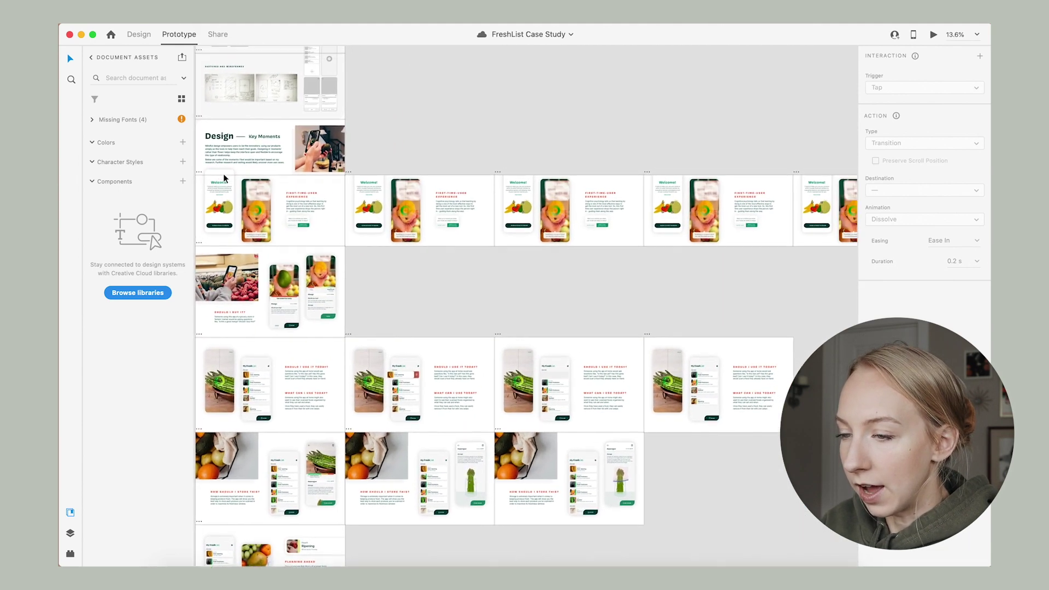
pyautogui.scroll(5, 210, 179)
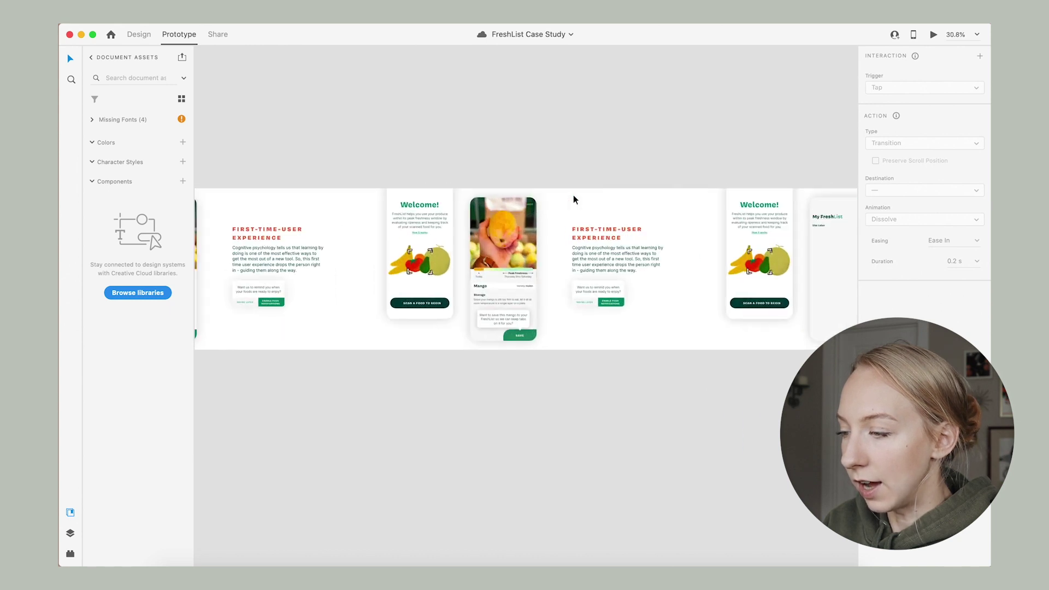
pyautogui.click(365, 183)
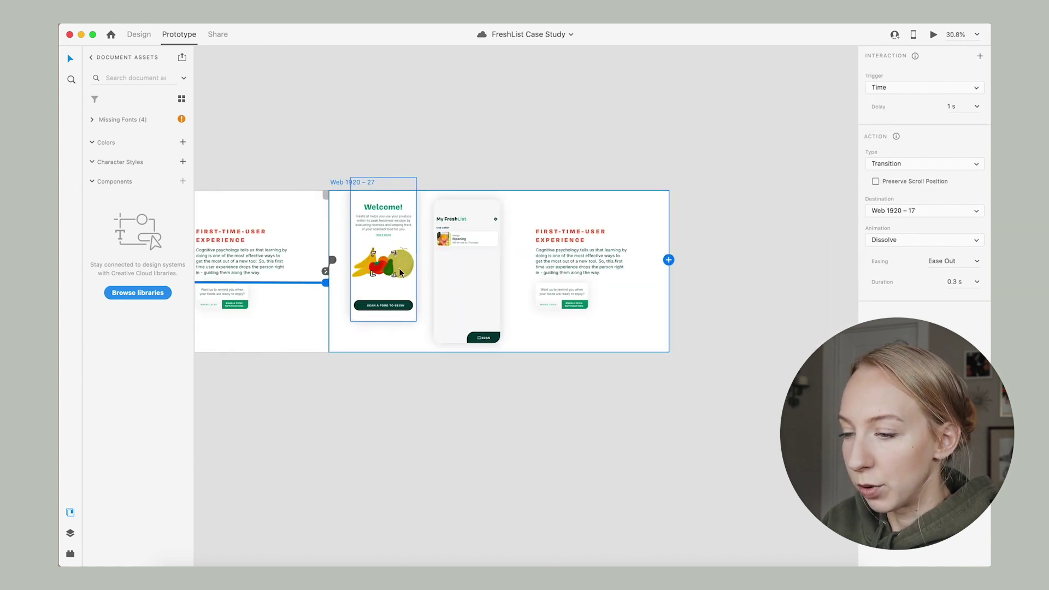
# Return to Web 1920 – 17 and select it to show its 1 s Auto-Animate to Web 1920 – 18
pyautogui.hscroll(-5, 399, 267)
pyautogui.hscroll(-10, 494, 273)
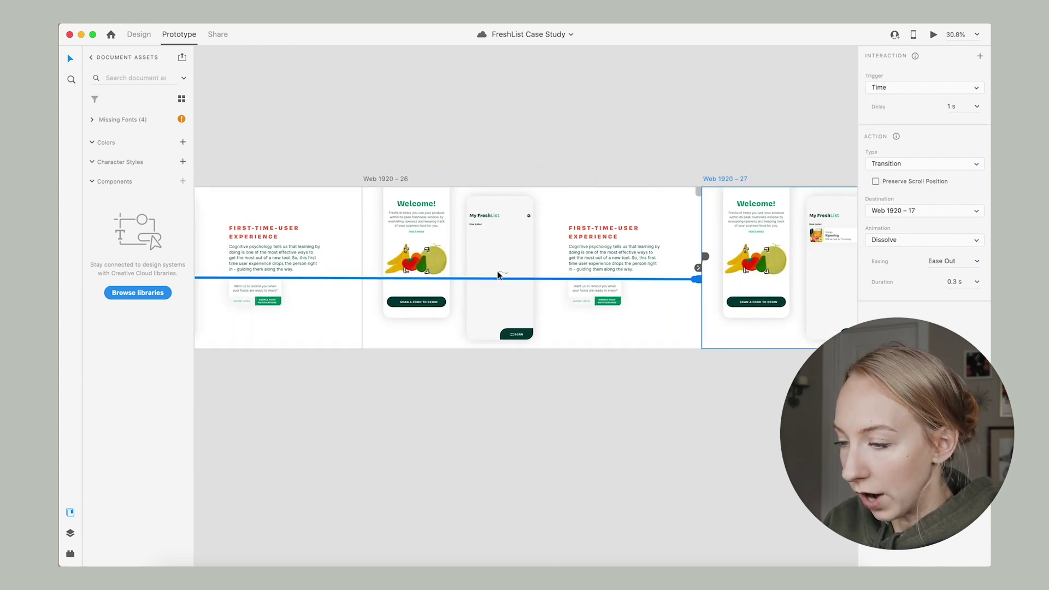
pyautogui.hscroll(-10, 498, 271)
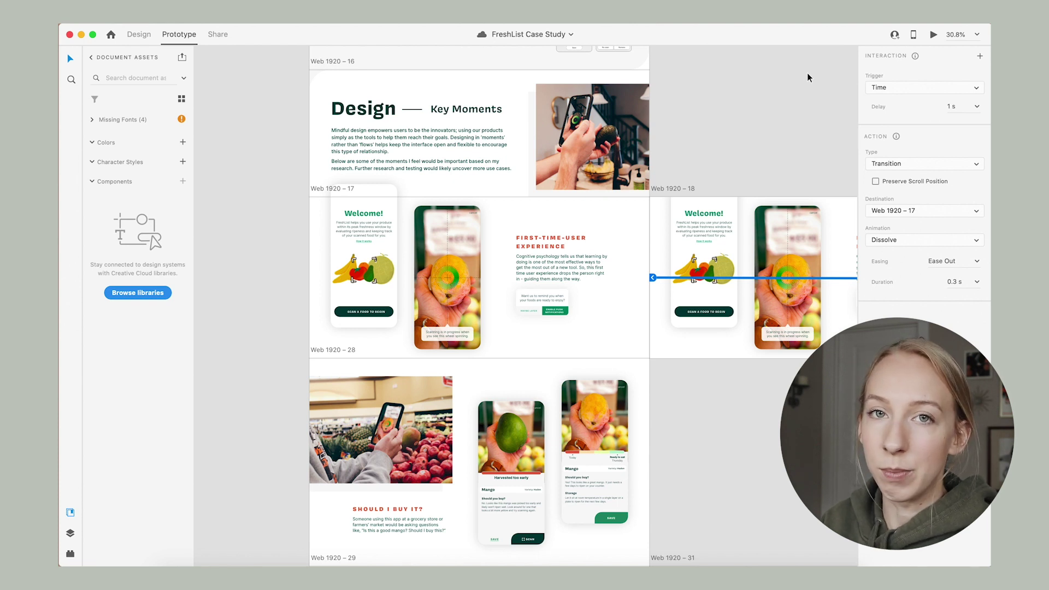
pyautogui.hscroll(3, 547, 273)
pyautogui.click(240, 213)
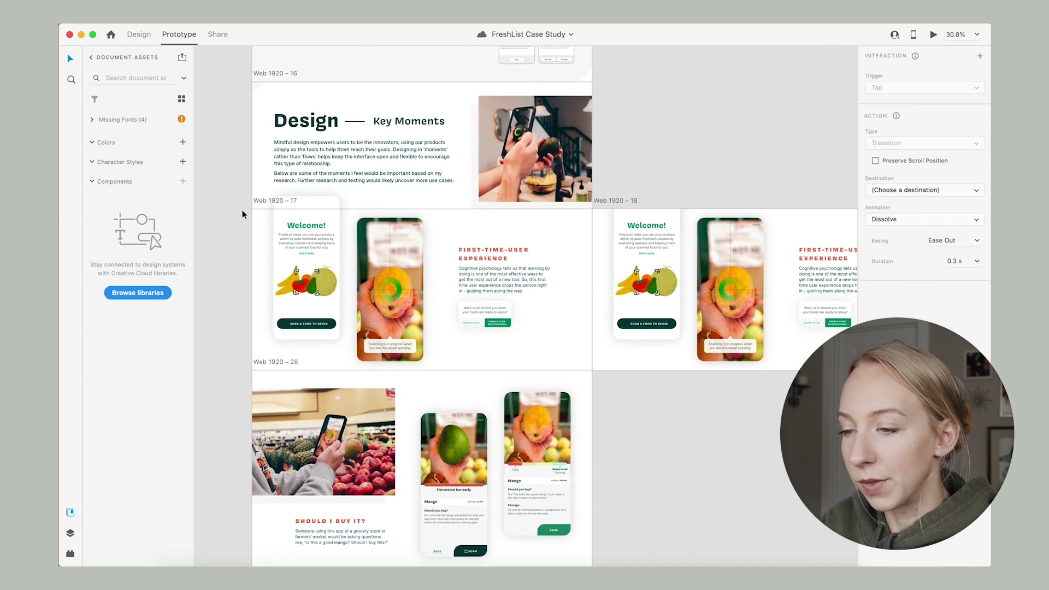
pyautogui.click(268, 201)
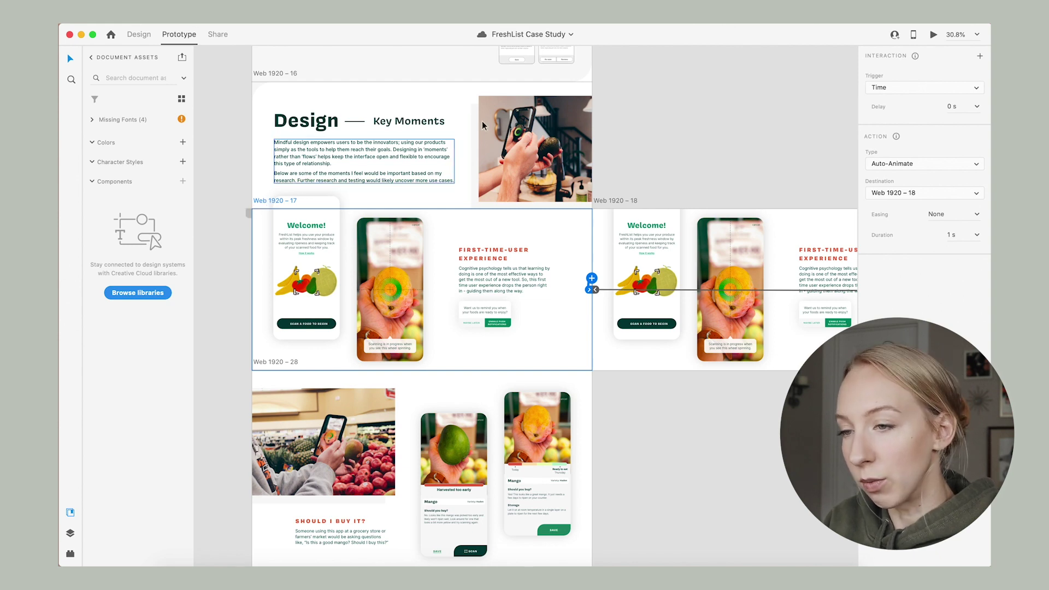
# Record the Web 1920 – 17 welcome flow from Desktop Preview
pyautogui.click(934, 35)
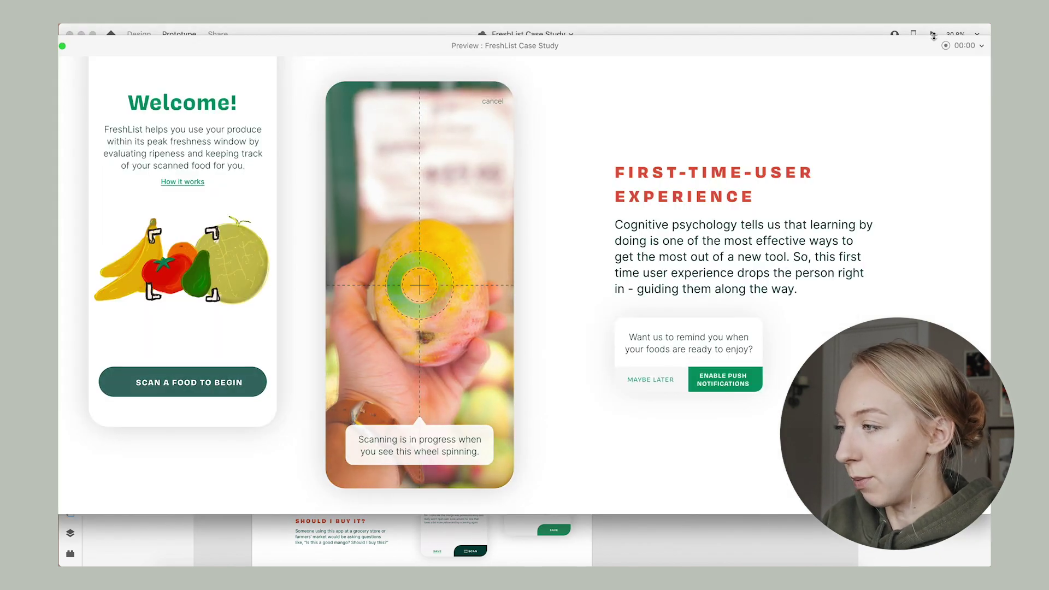
pyautogui.click(946, 47)
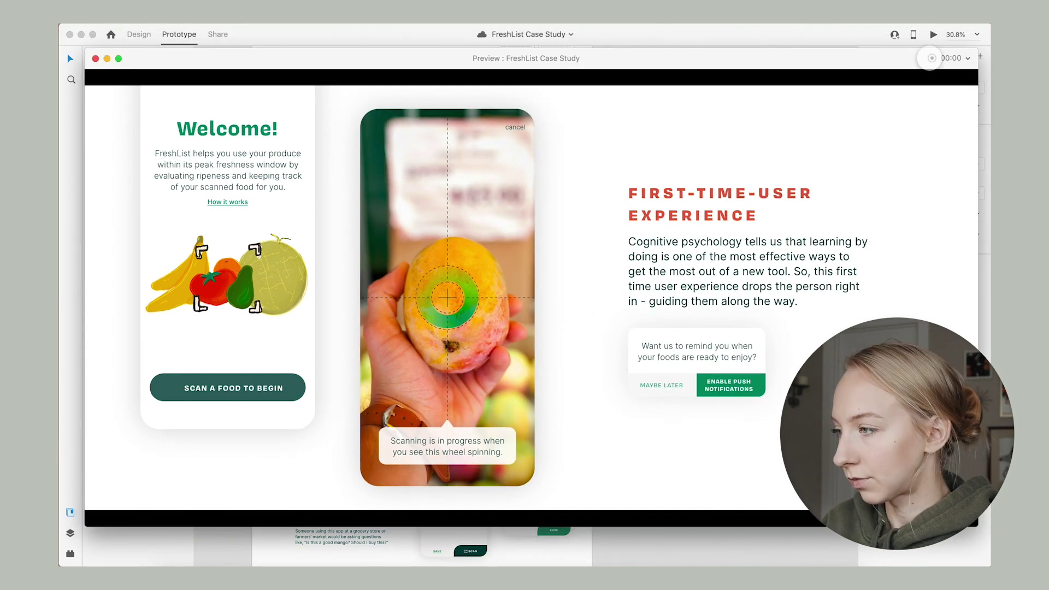
pyautogui.click(931, 58)
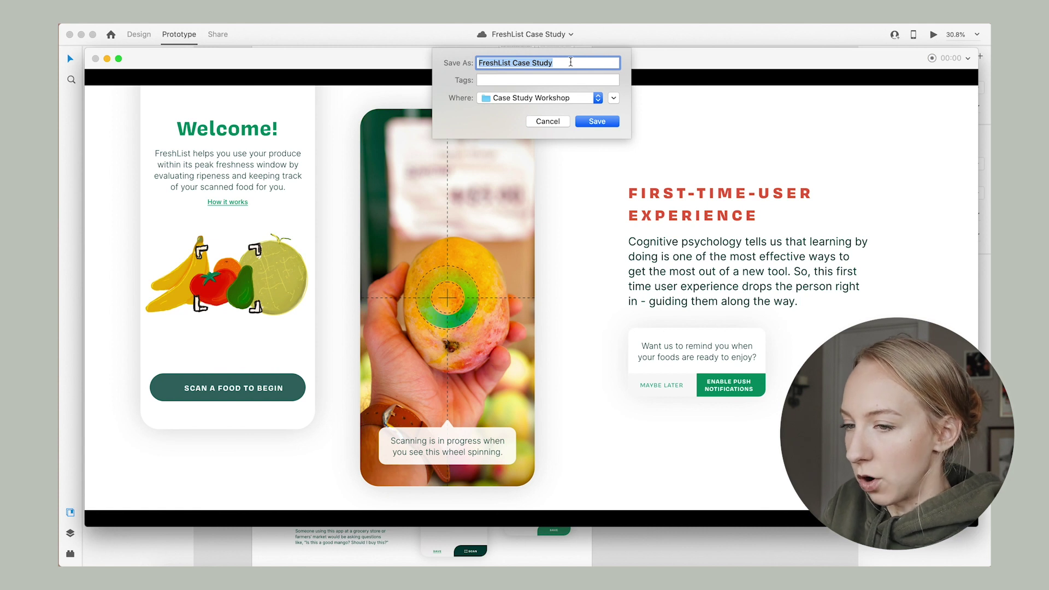
# Save the recording as WelcomeAnimation on the Desktop, then close the preview and the case study document
pyautogui.write('WelcomeAnimation')
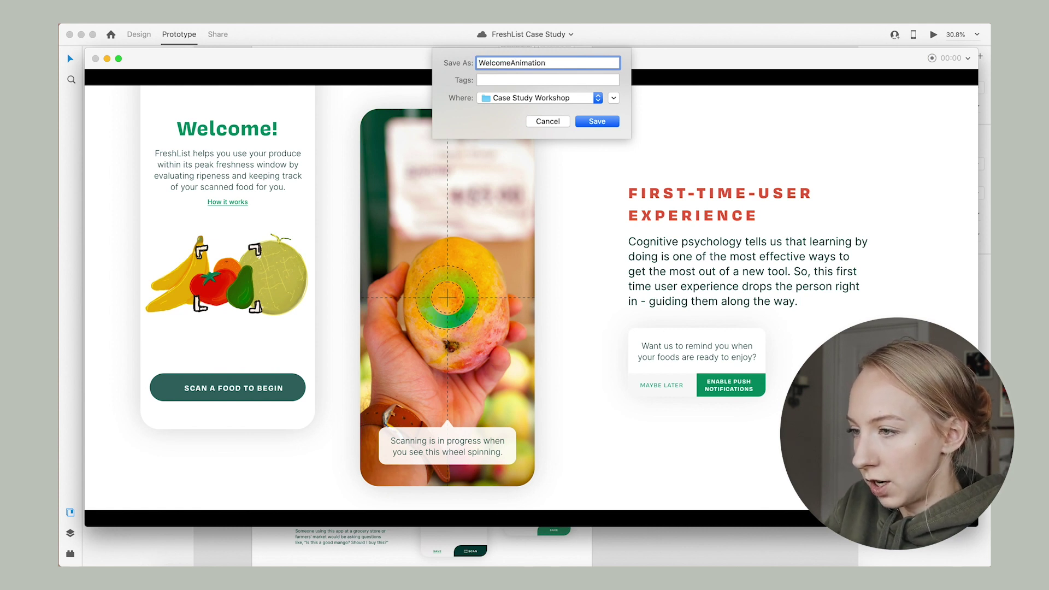
pyautogui.click(589, 96)
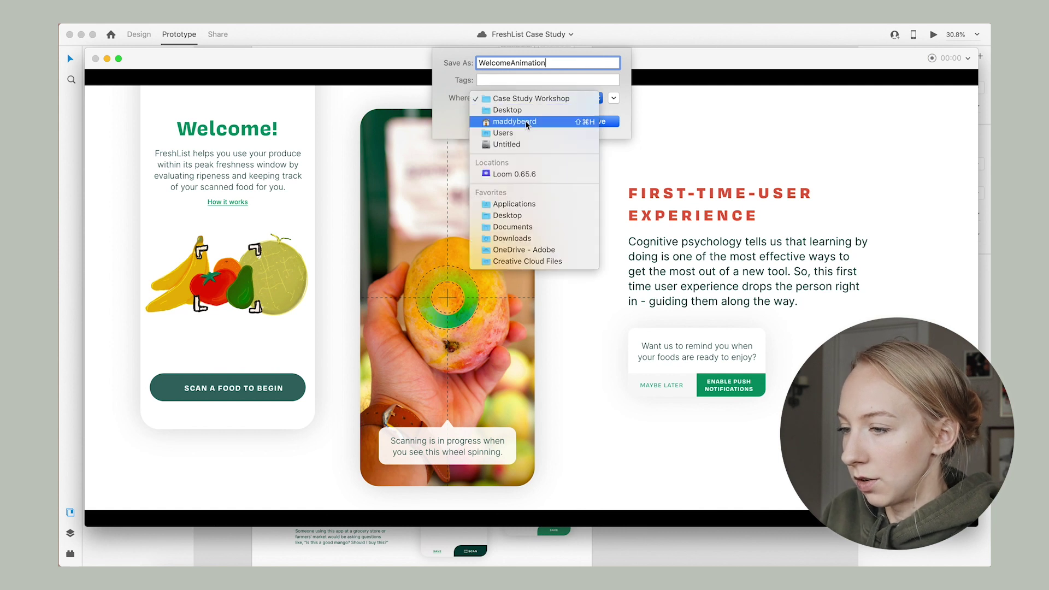
pyautogui.click(546, 108)
pyautogui.click(596, 126)
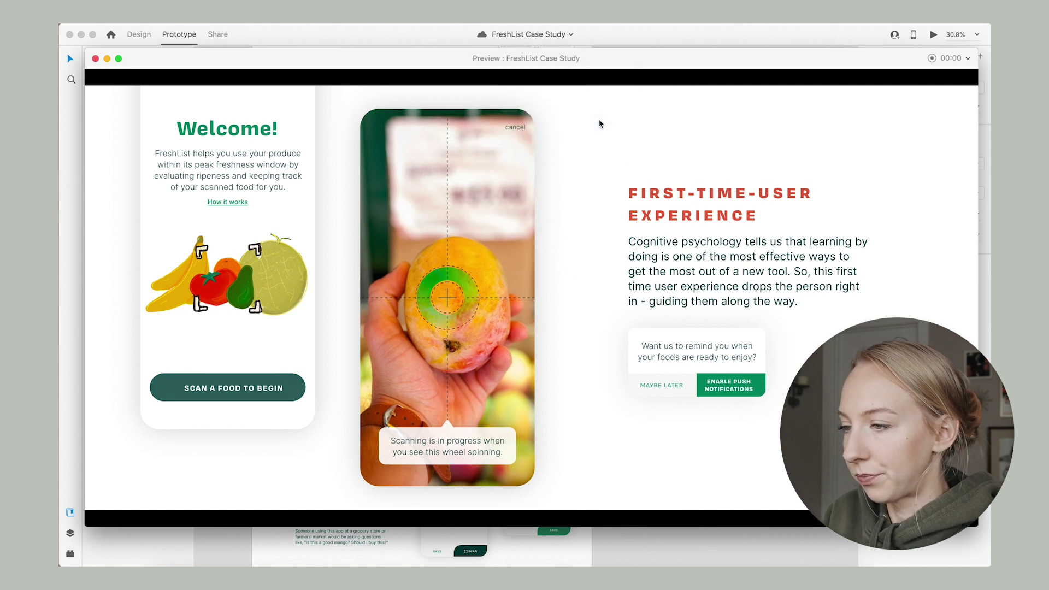
pyautogui.click(96, 58)
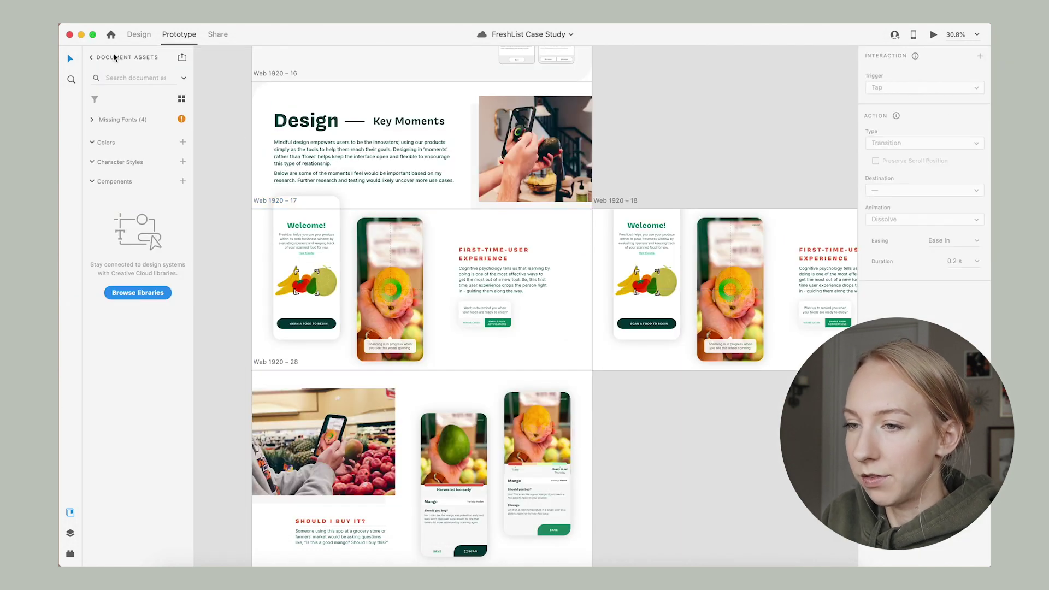
pyautogui.click(70, 34)
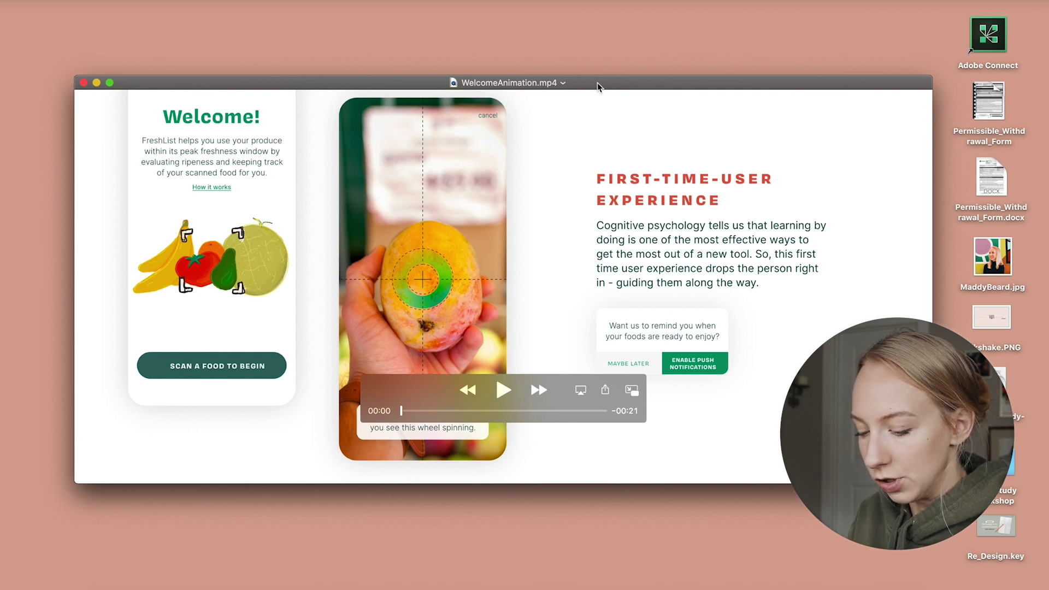
# Trim WelcomeAnimation by cutting off the opening and adjusting the end to keep about 12 seconds
pyautogui.press('super+t')
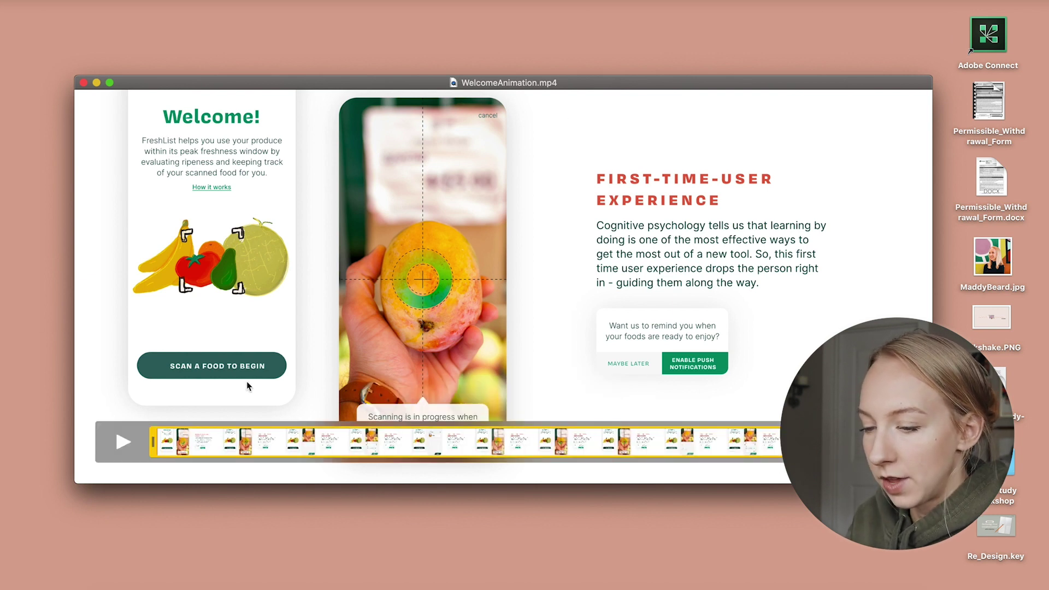
pyautogui.moveTo(154, 440); pyautogui.dragTo(456, 446)
pyautogui.moveTo(784, 442); pyautogui.dragTo(823, 462)
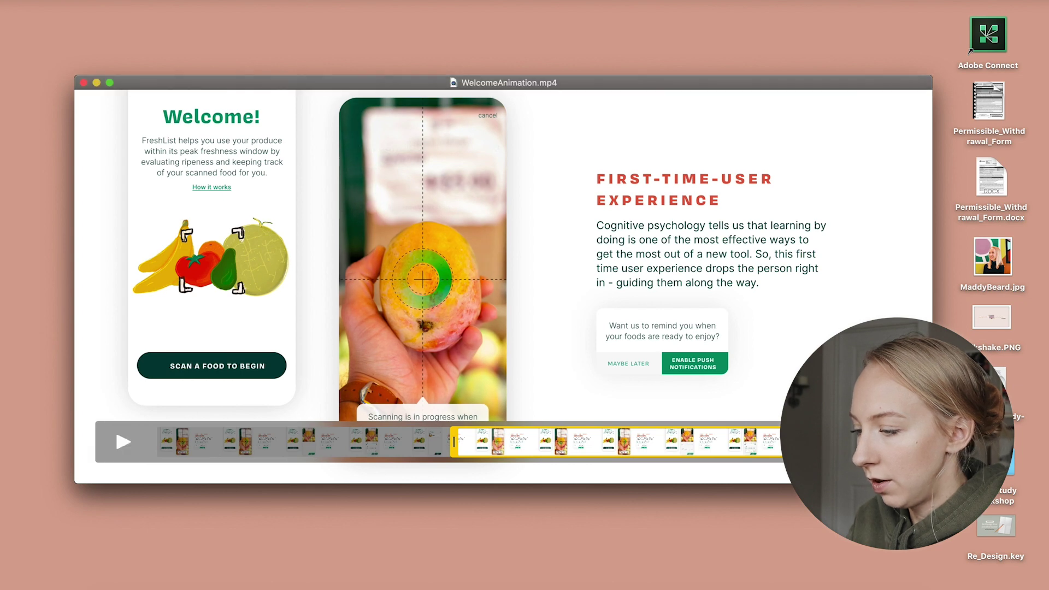
# Apply the trim, replay the clip from the start, then close it and save it to the Desktop
pyautogui.press('Return')
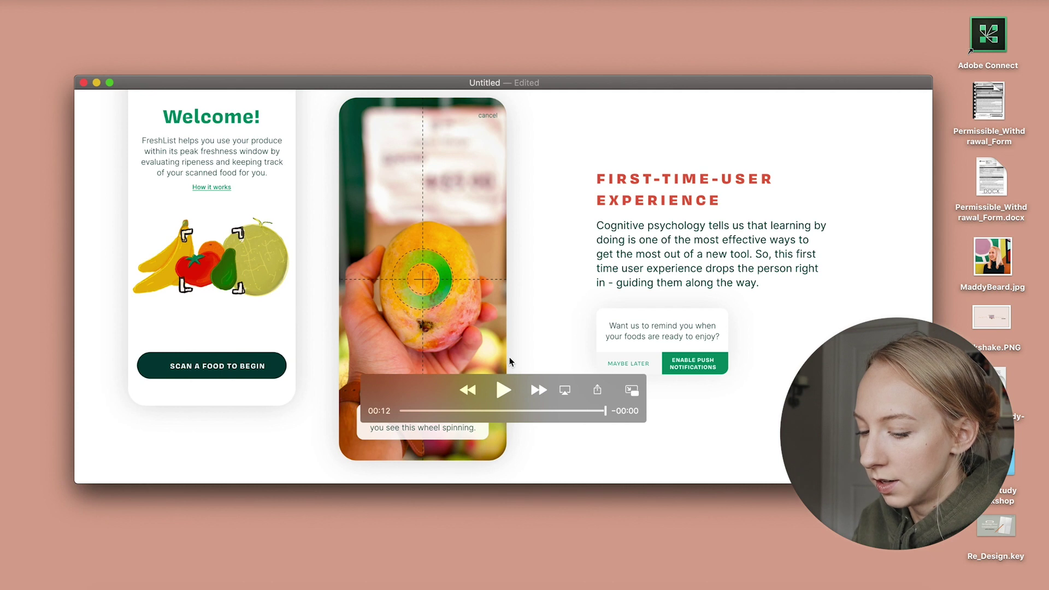
pyautogui.click(504, 390)
pyautogui.click(504, 390)
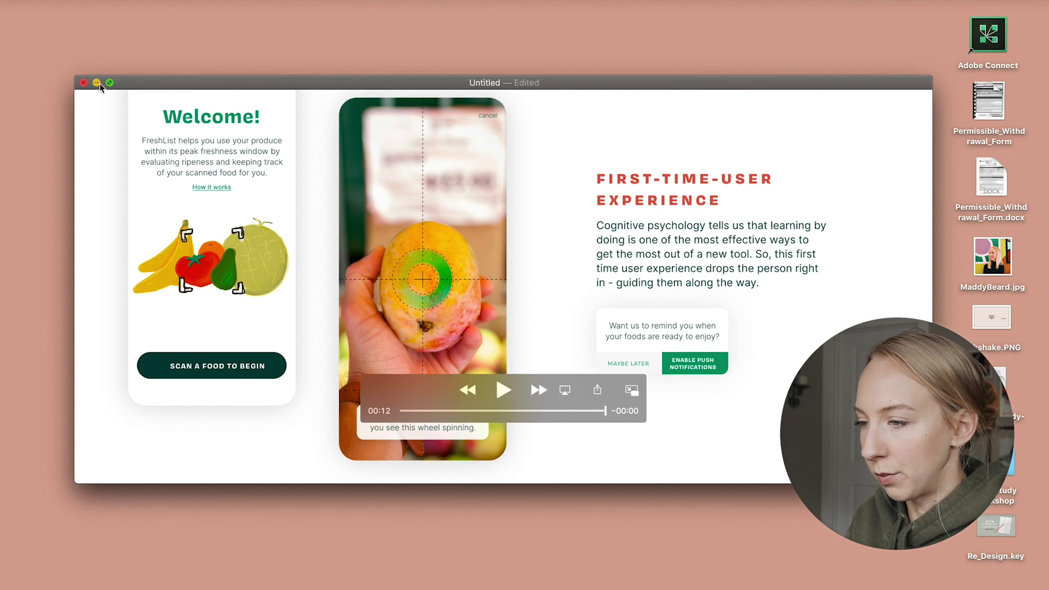
pyautogui.click(84, 83)
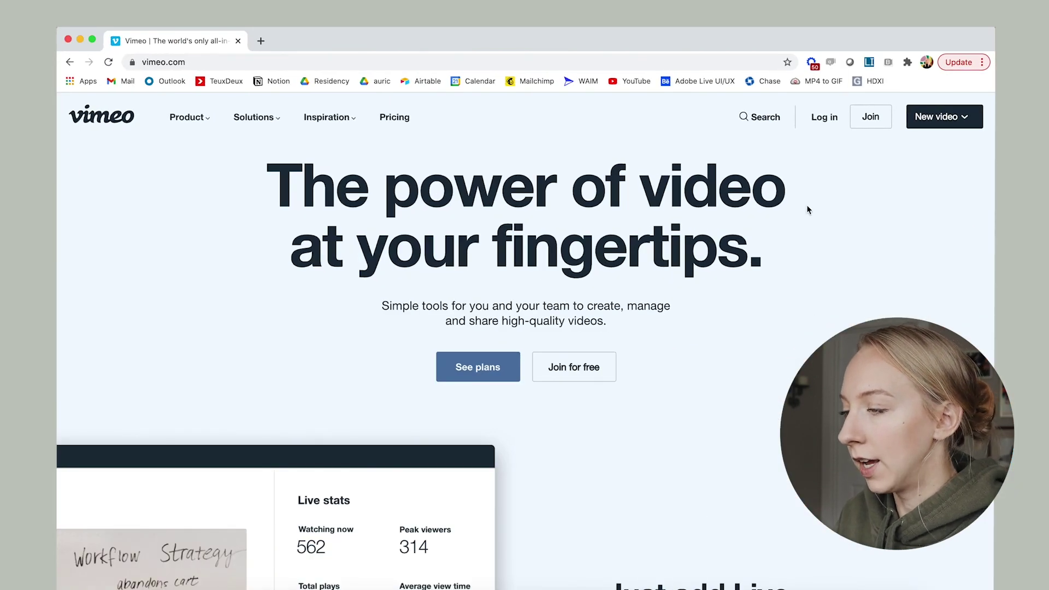
# Log in to Vimeo with email, go to the upload page, and open FreshList_Animation_Welcome's settings
pyautogui.click(824, 121)
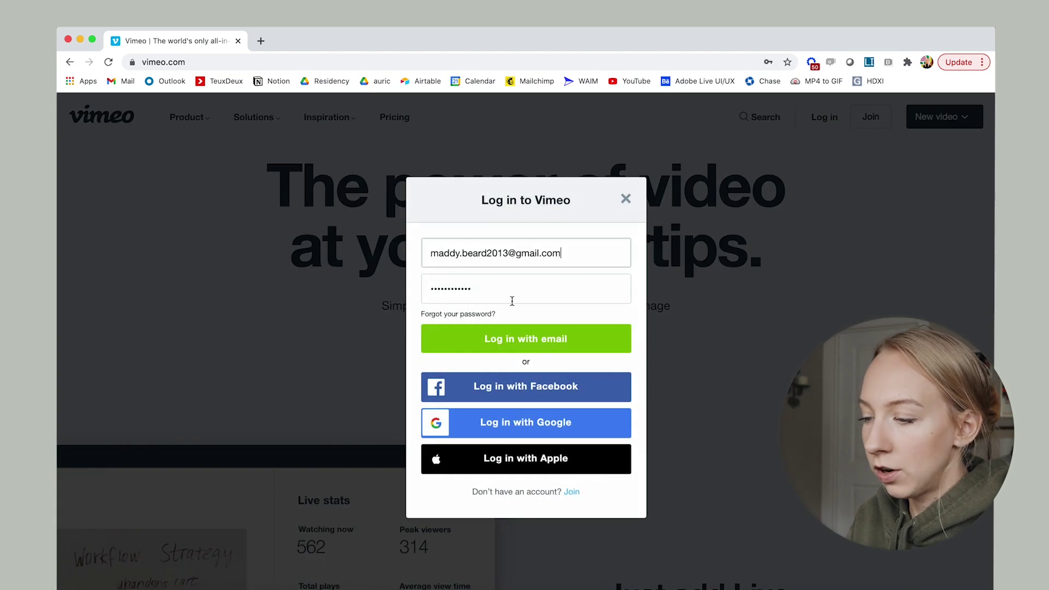
pyautogui.click(553, 339)
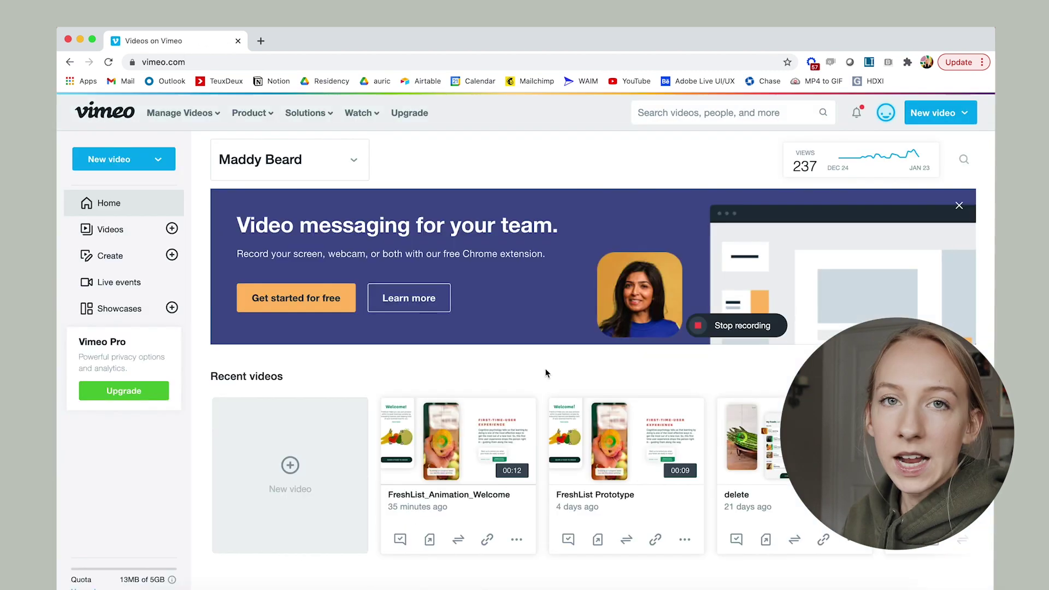
pyautogui.click(958, 113)
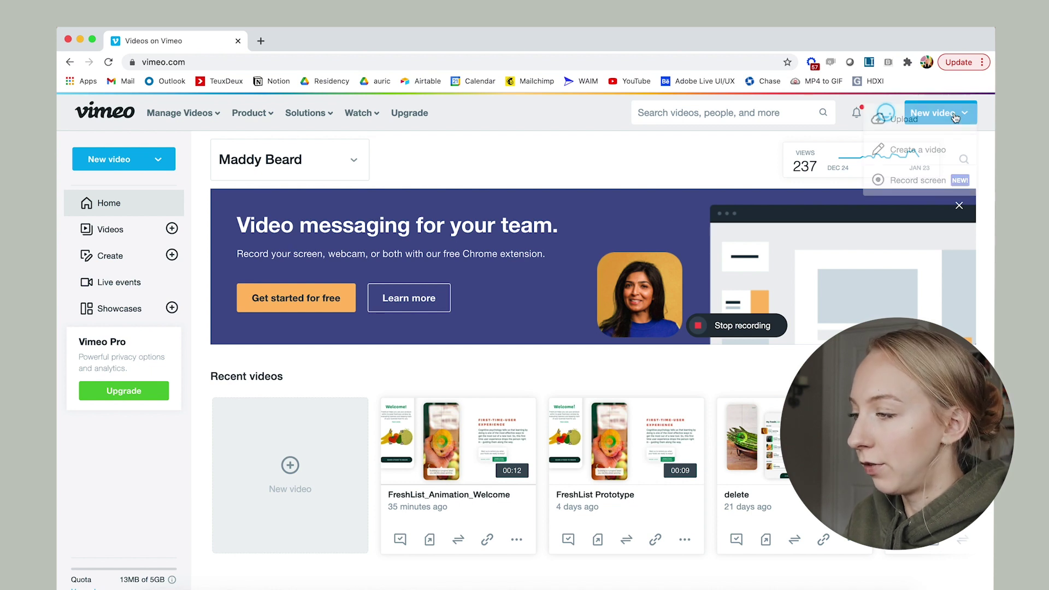
pyautogui.click(896, 120)
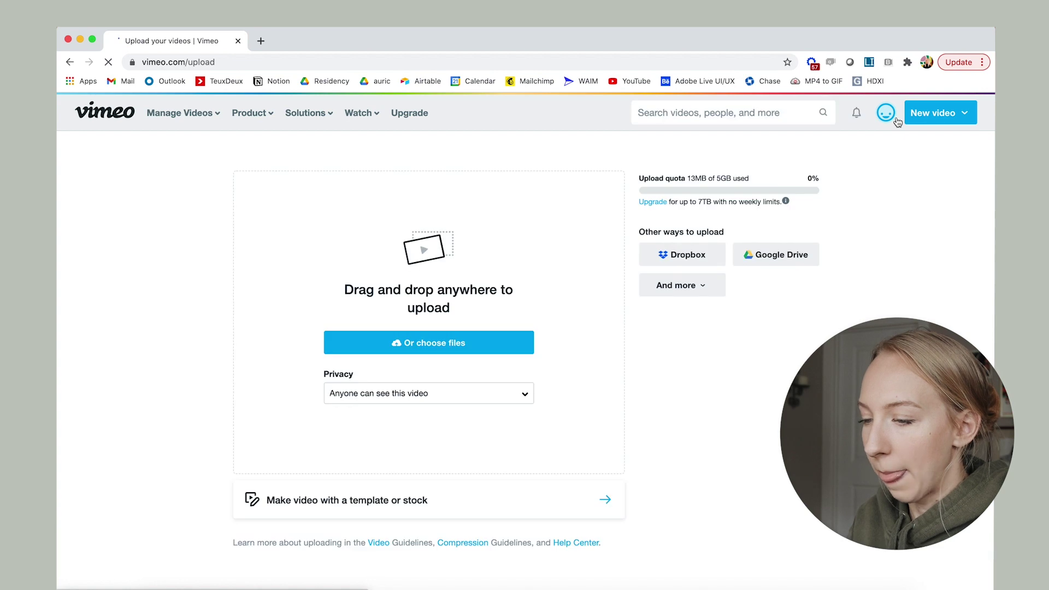
pyautogui.click(500, 345)
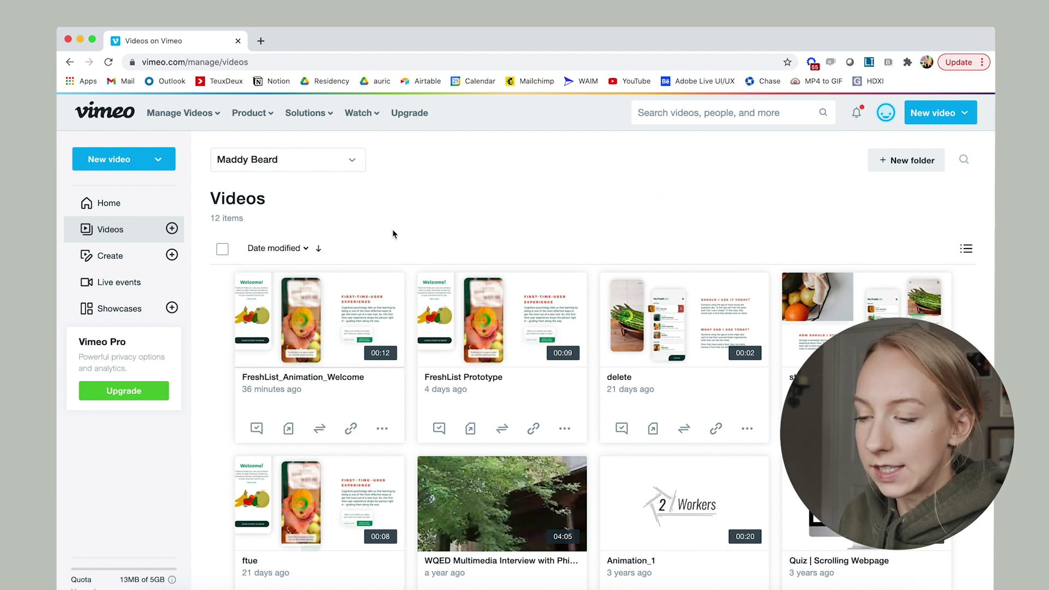
pyautogui.click(319, 318)
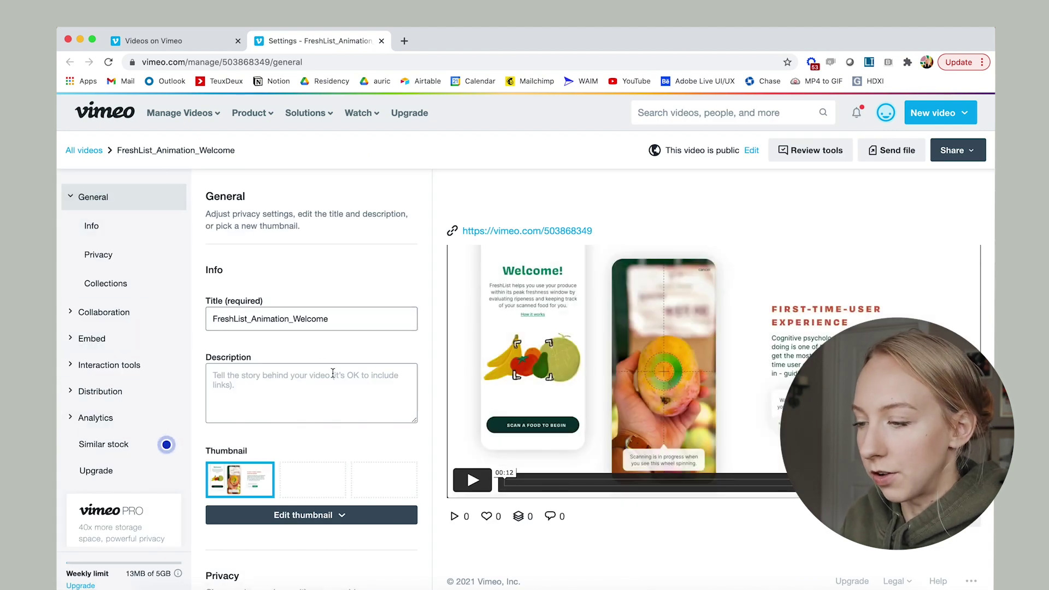
# In the video's embed settings, turn off the Playbar and Fullscreen controls
pyautogui.scroll(-2, 333, 373)
pyautogui.scroll(2, 335, 375)
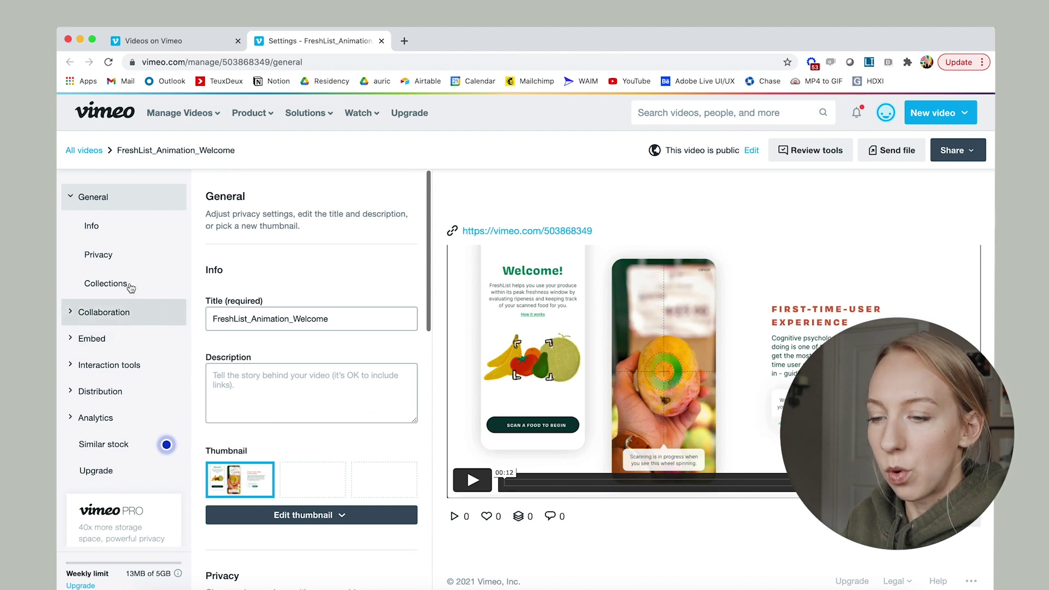
pyautogui.click(88, 339)
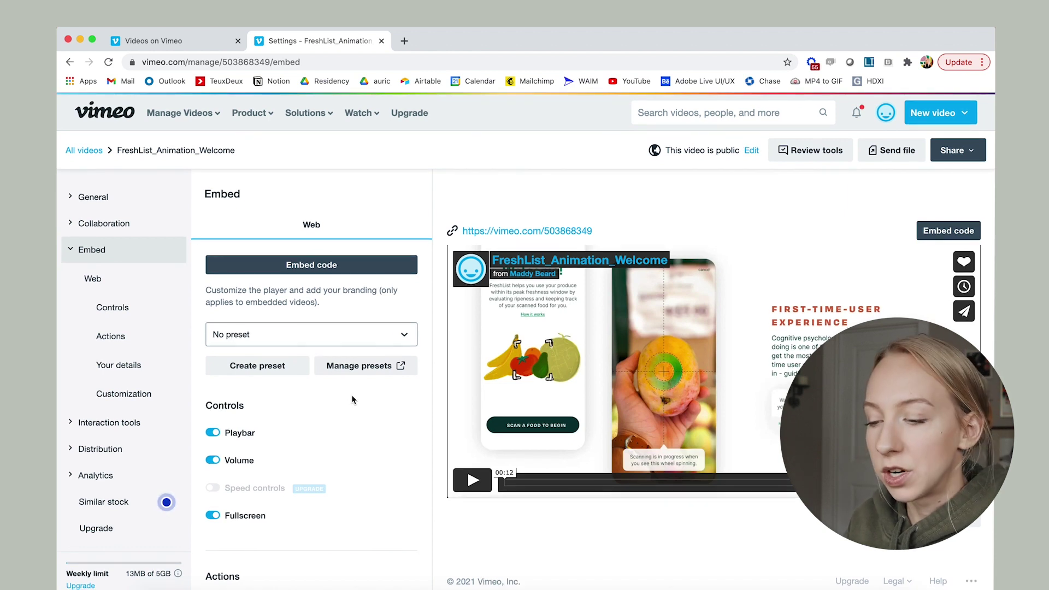
pyautogui.scroll(-1, 351, 394)
pyautogui.scroll(1, 352, 394)
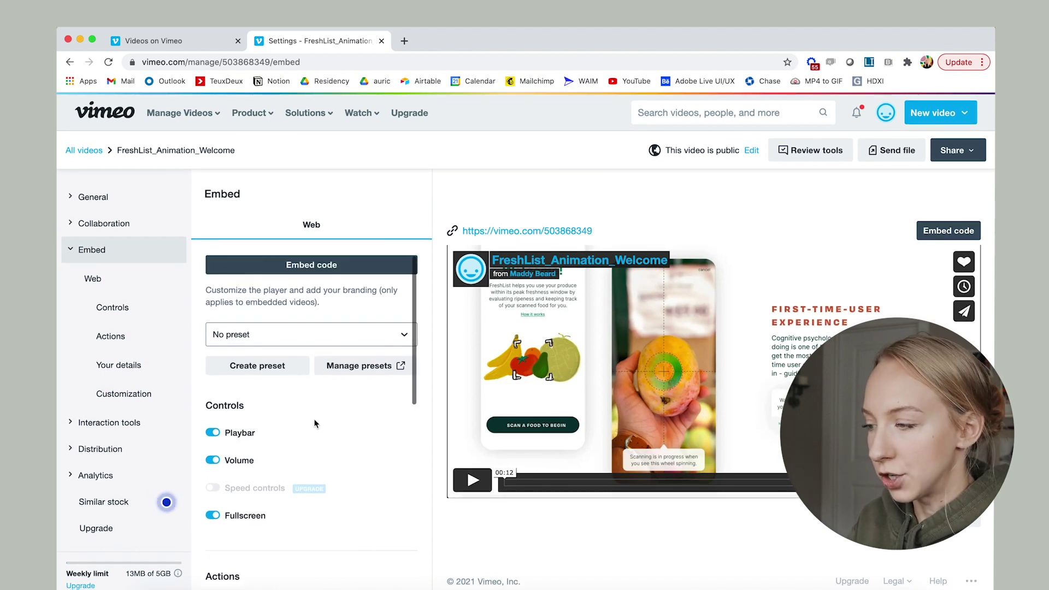
pyautogui.click(213, 433)
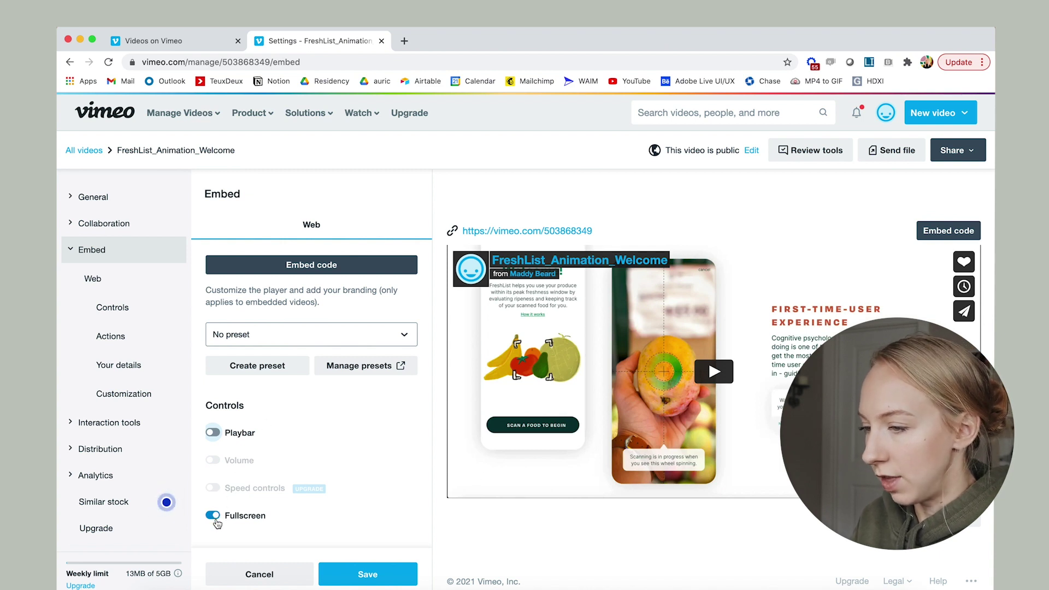
pyautogui.click(213, 516)
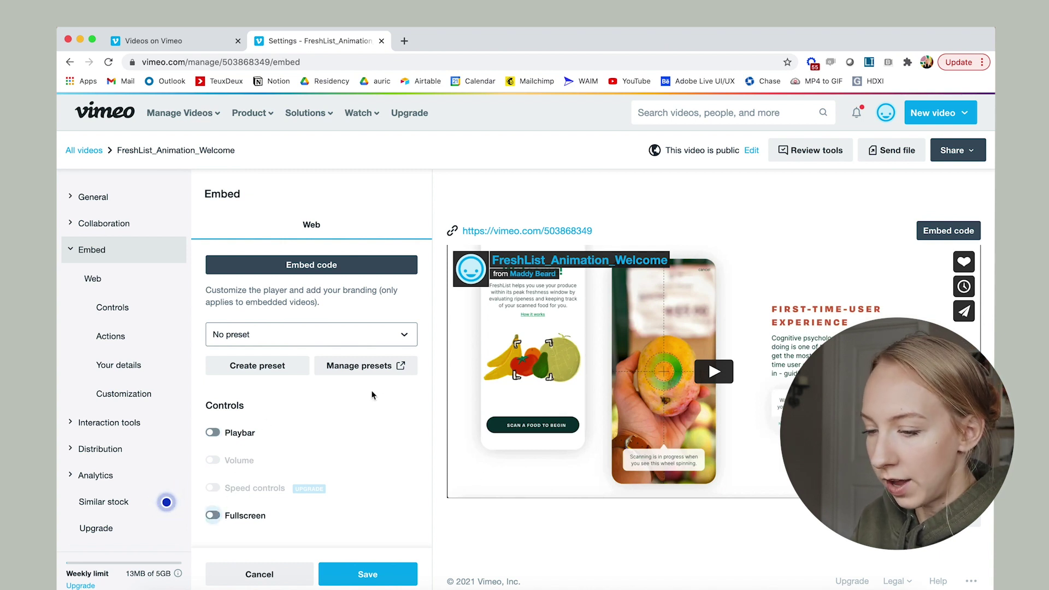
# Turn off the Like, Watch Later, Share and Embed action toggles
pyautogui.scroll(-5, 371, 395)
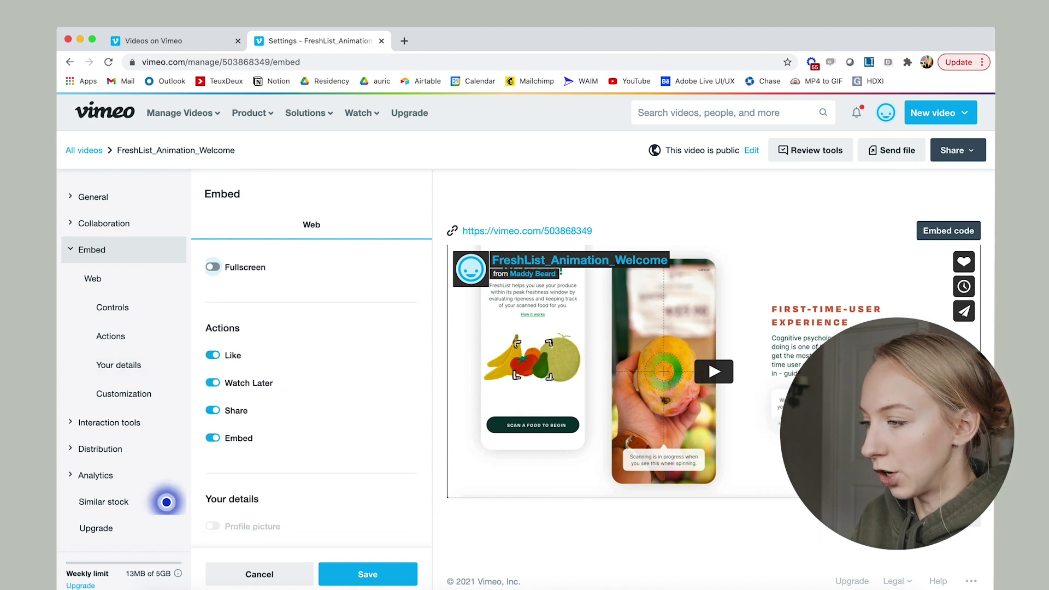
pyautogui.click(214, 355)
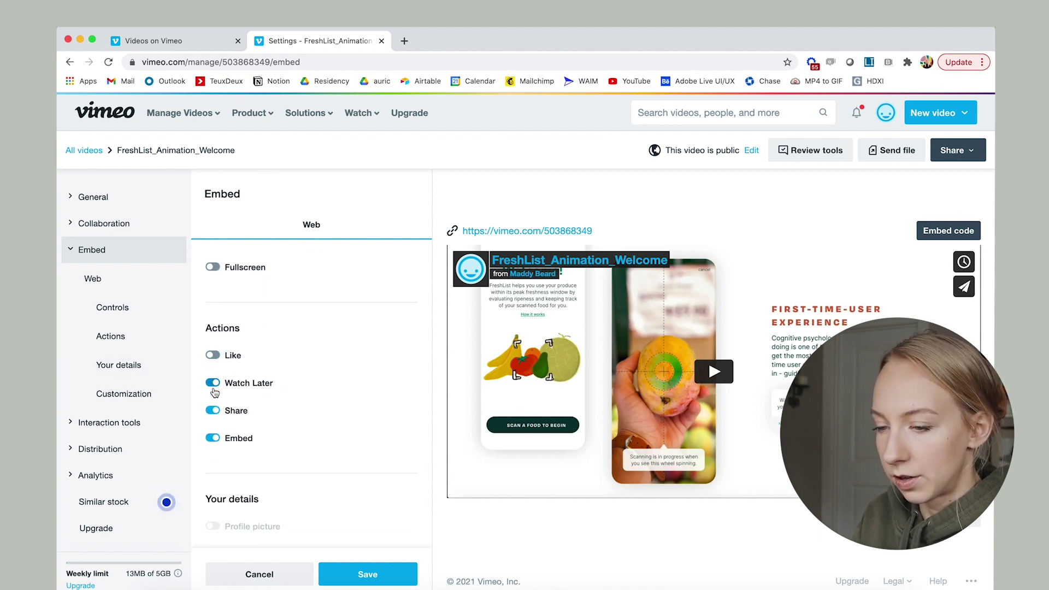
pyautogui.click(213, 382)
pyautogui.click(214, 410)
pyautogui.click(213, 437)
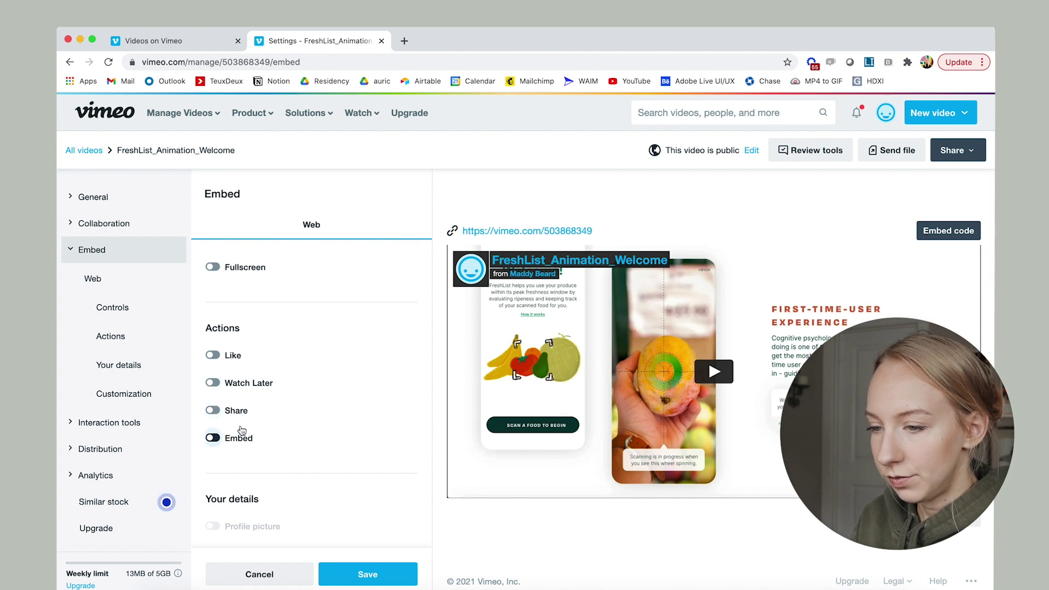
# Hide the profile picture, title and byline, then save the embed settings
pyautogui.scroll(5, 405, 377)
pyautogui.scroll(-5, 399, 378)
pyautogui.click(213, 337)
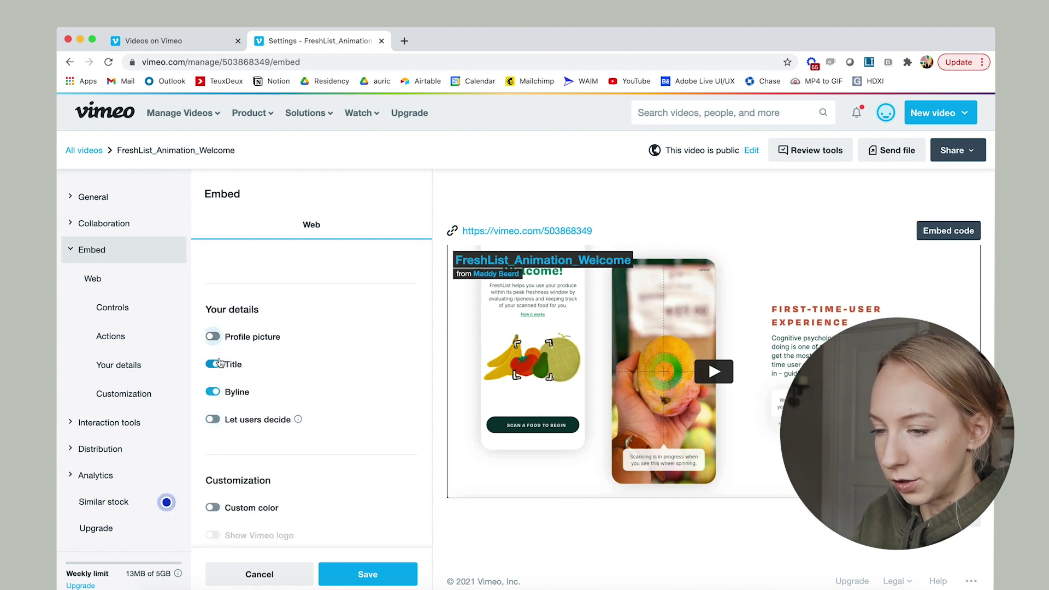
pyautogui.click(213, 364)
pyautogui.click(213, 391)
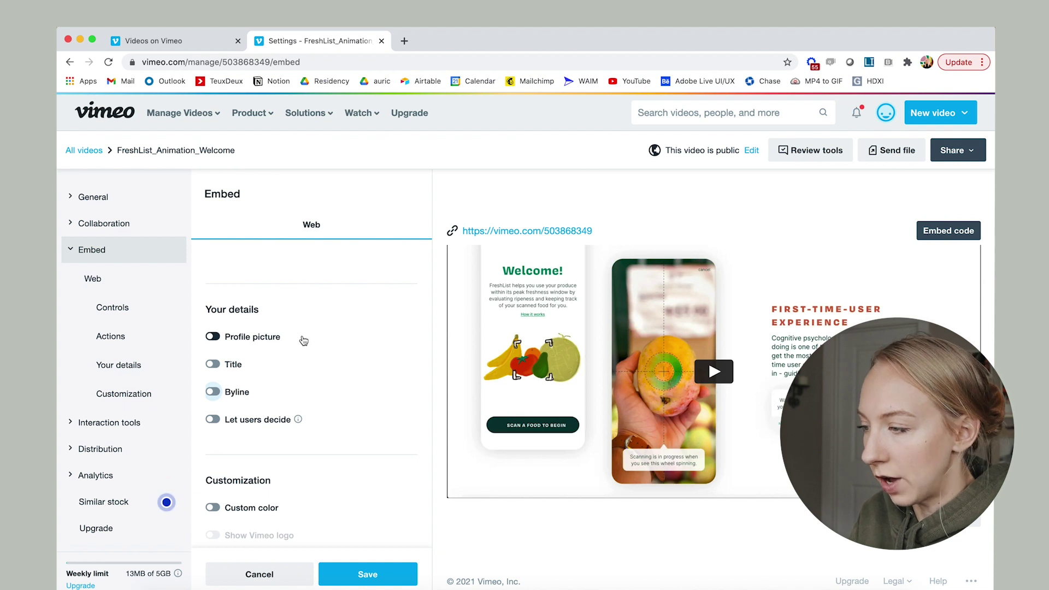
pyautogui.scroll(1, 304, 340)
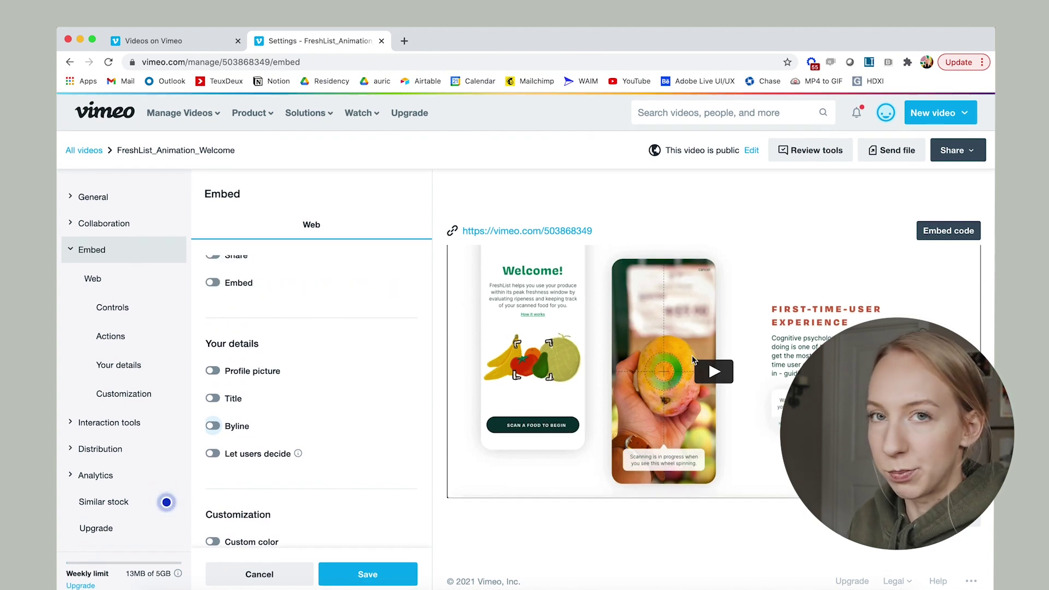
pyautogui.scroll(10, 327, 492)
pyautogui.click(368, 574)
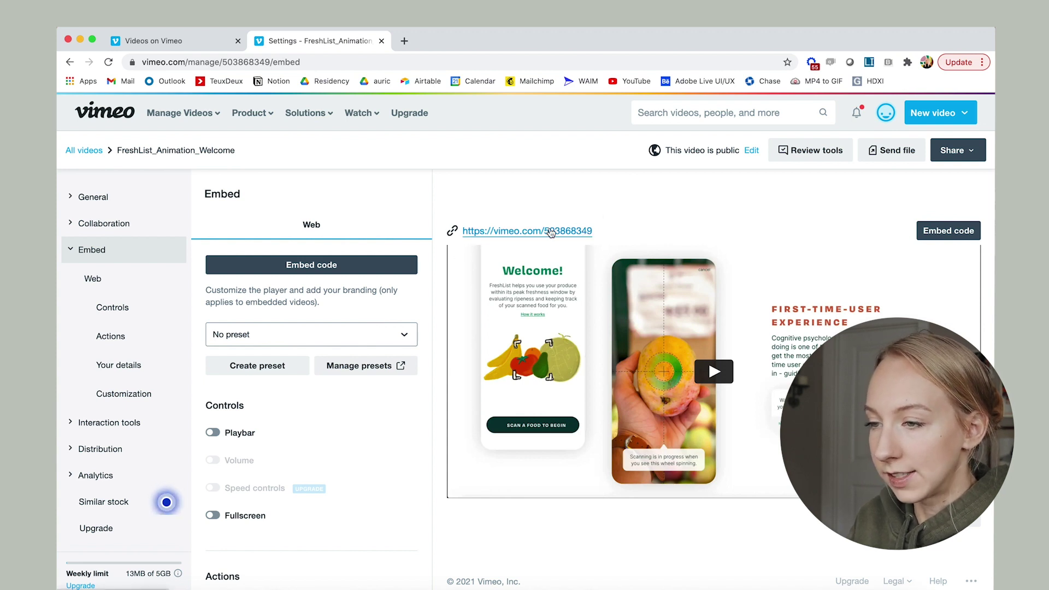
# Follow the vimeo.com link above the preview to the FreshList_Animation_Welcome video page
pyautogui.click(552, 233)
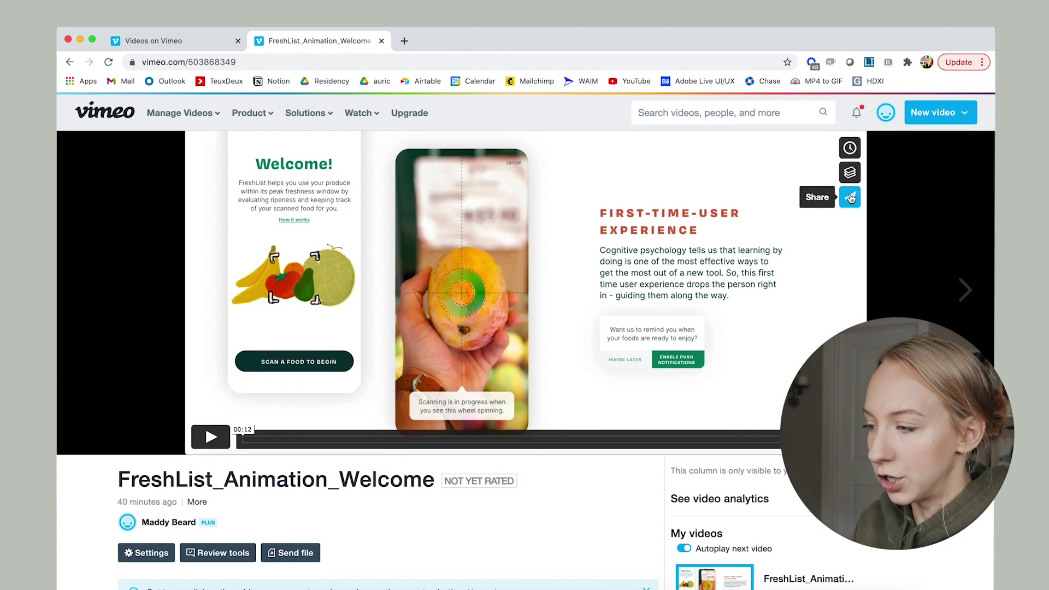
# Open the video's Share dialog and reveal the embed size and playback options
pyautogui.click(849, 197)
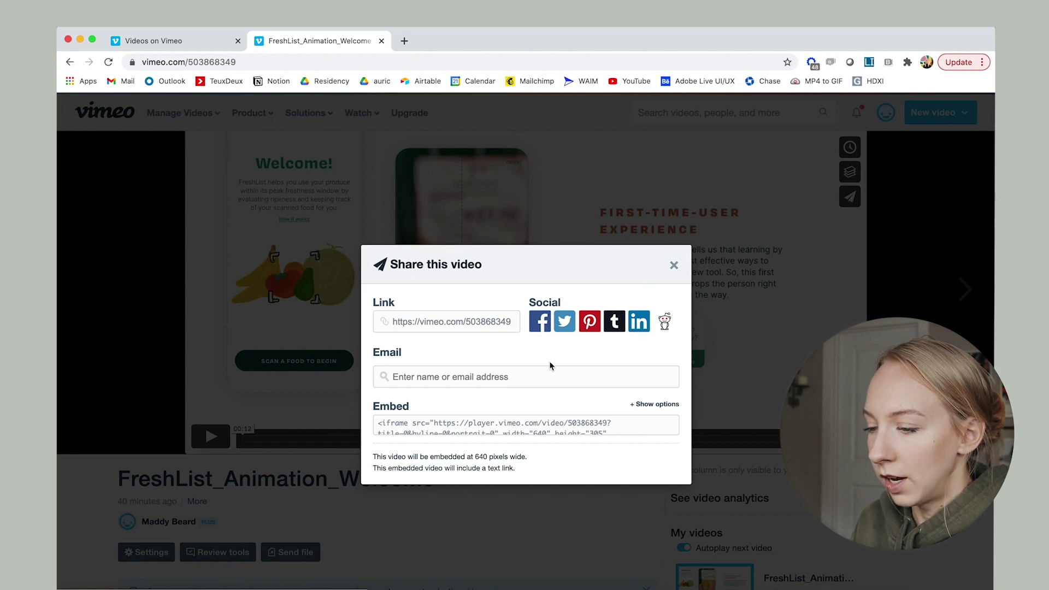
pyautogui.scroll(-2, 550, 366)
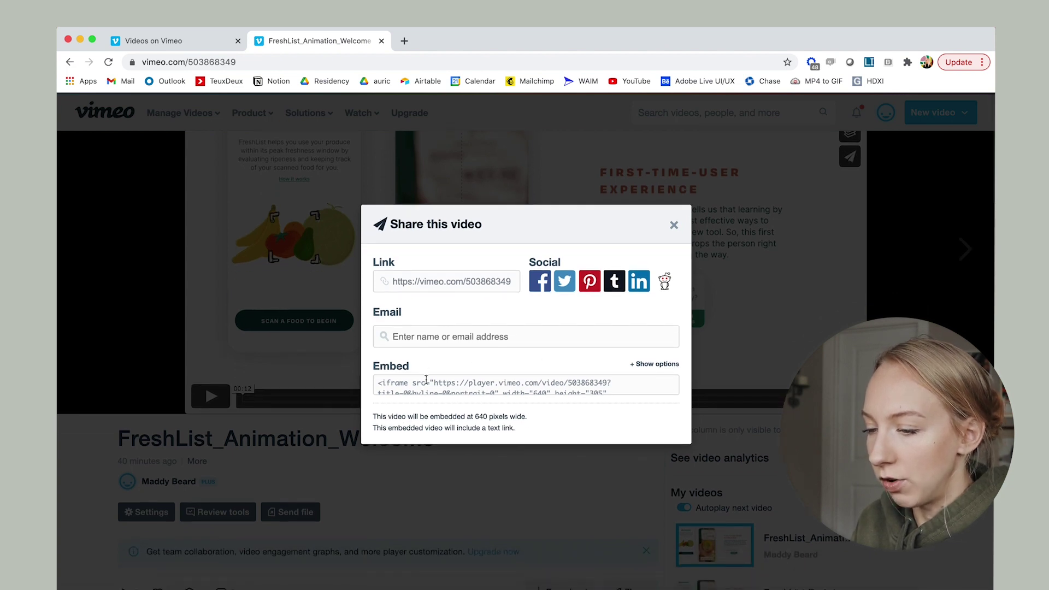
pyautogui.scroll(-1, 424, 382)
pyautogui.scroll(1, 416, 378)
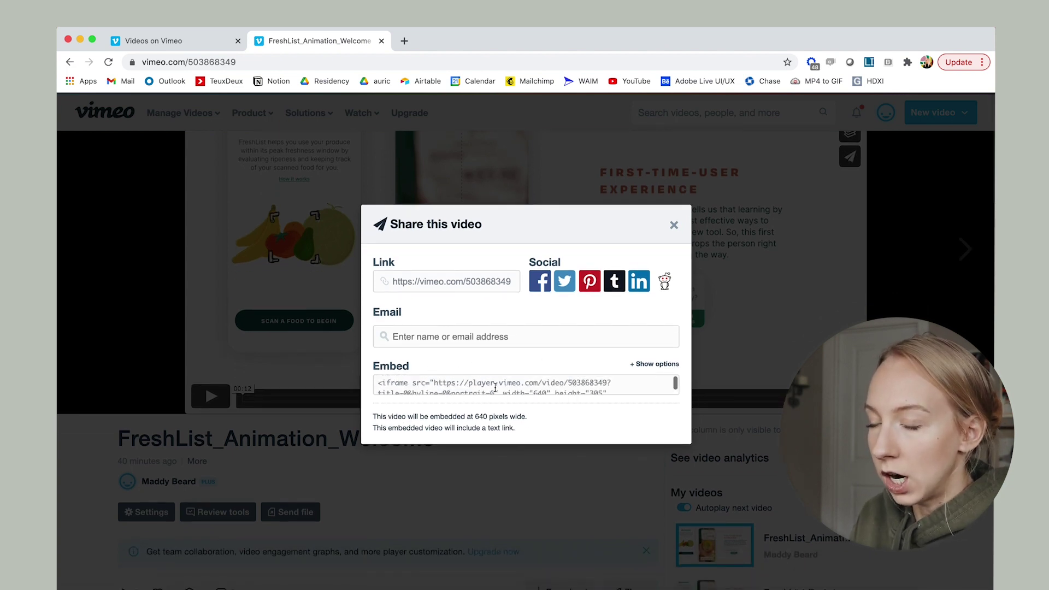
pyautogui.click(664, 364)
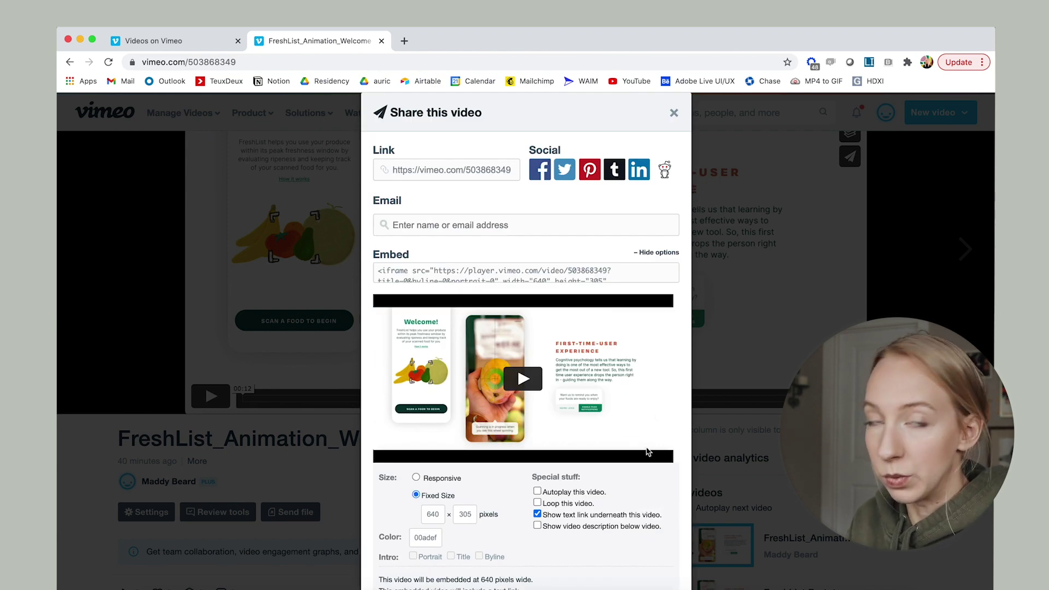
pyautogui.scroll(-3, 648, 451)
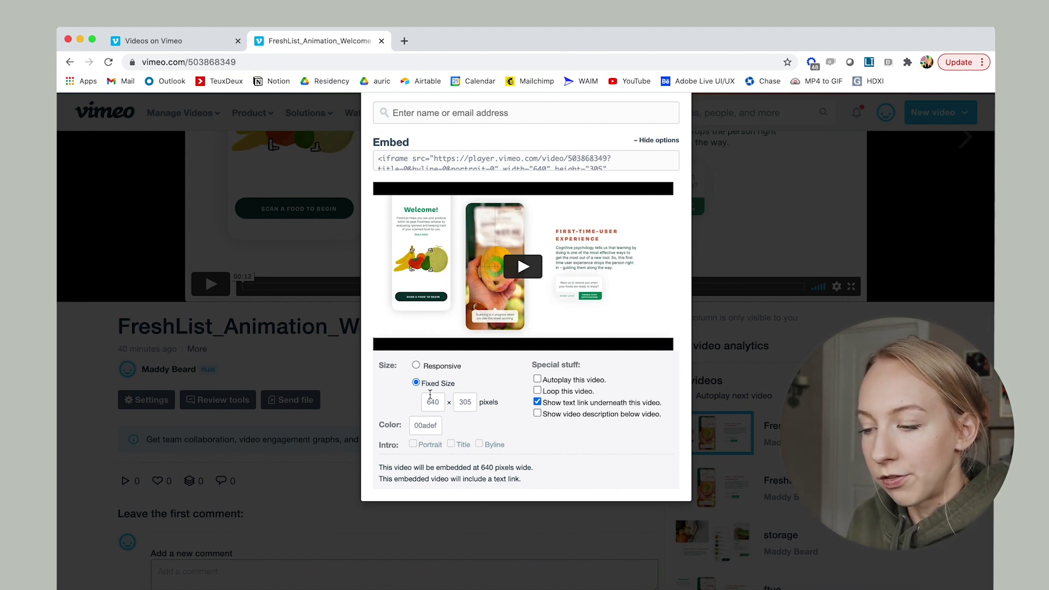
# Change the embed width from 640 to 1920, drop the text link, and enable Loop and Autoplay
pyautogui.click(433, 402)
pyautogui.doubleClick(433, 401)
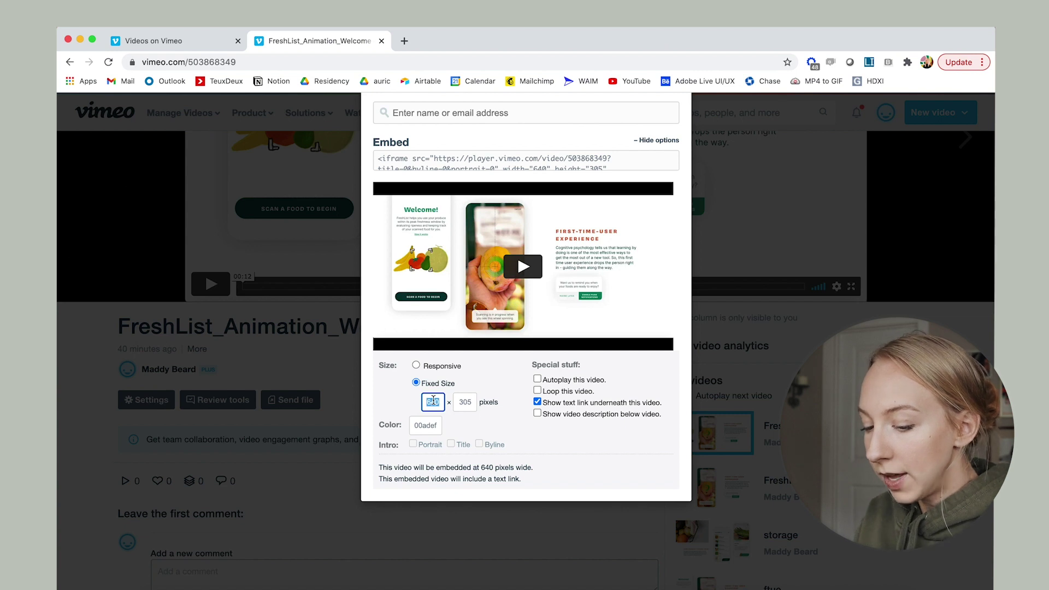
pyautogui.write('1920')
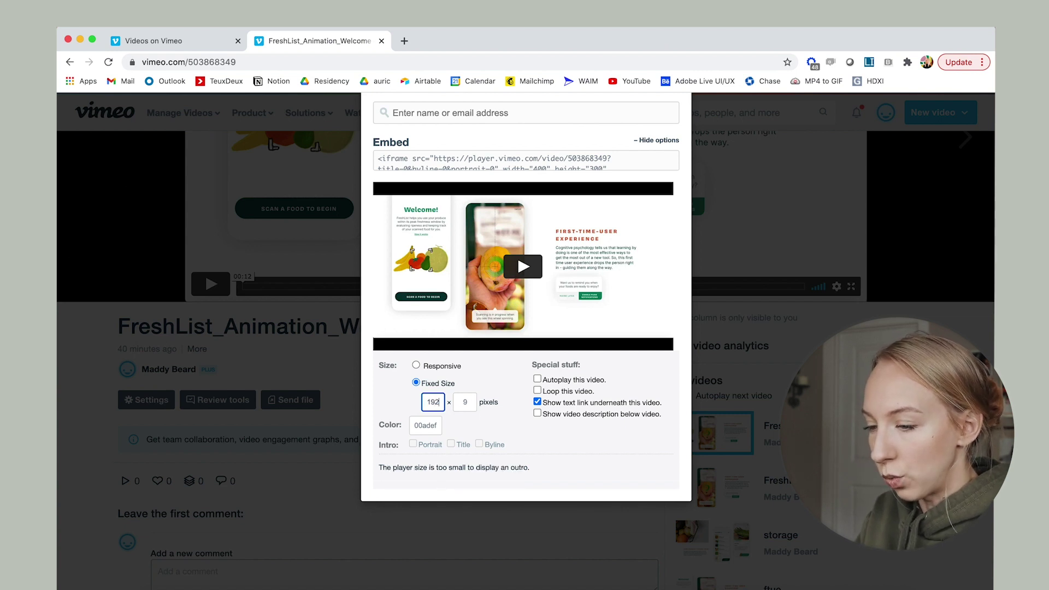
pyautogui.click(508, 385)
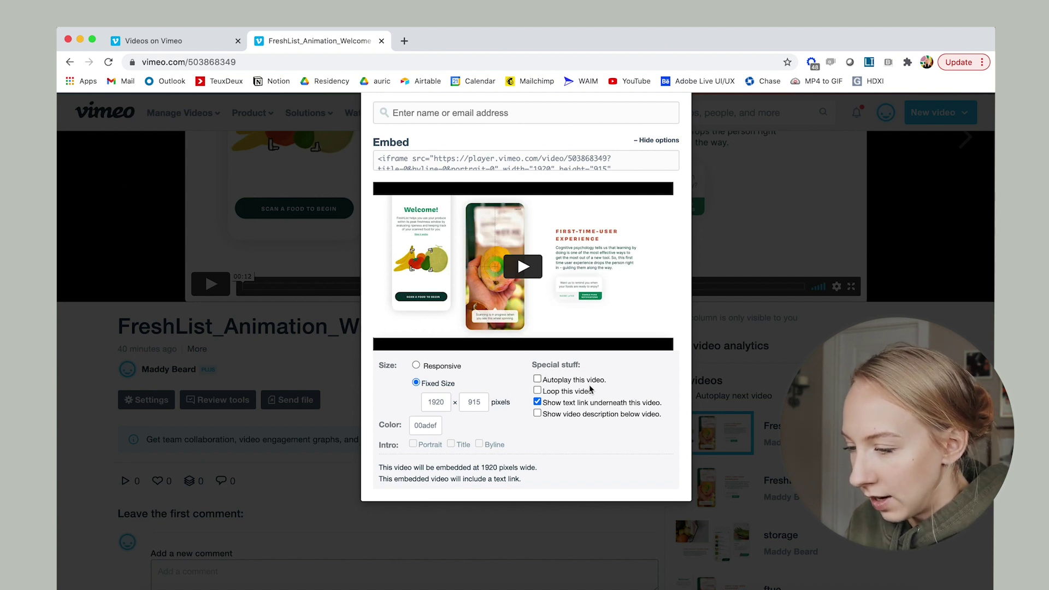
pyautogui.click(537, 403)
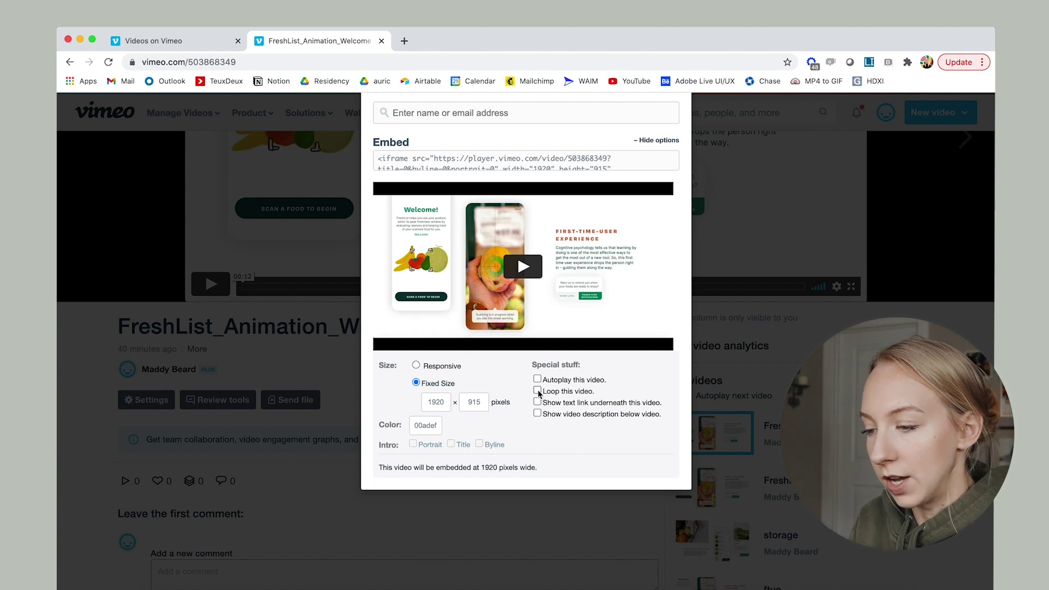
pyautogui.click(538, 391)
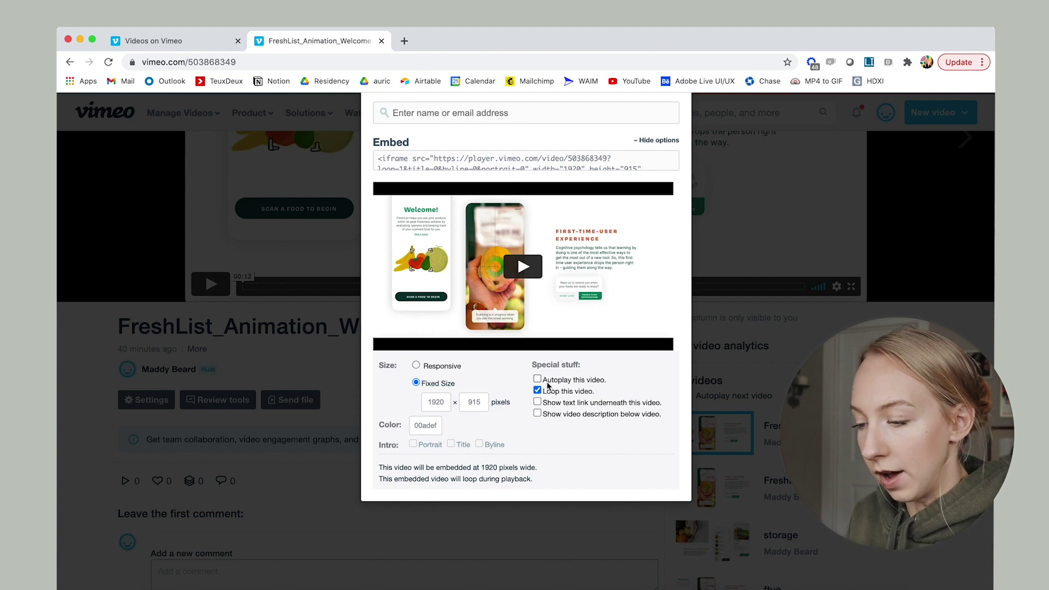
pyautogui.click(538, 379)
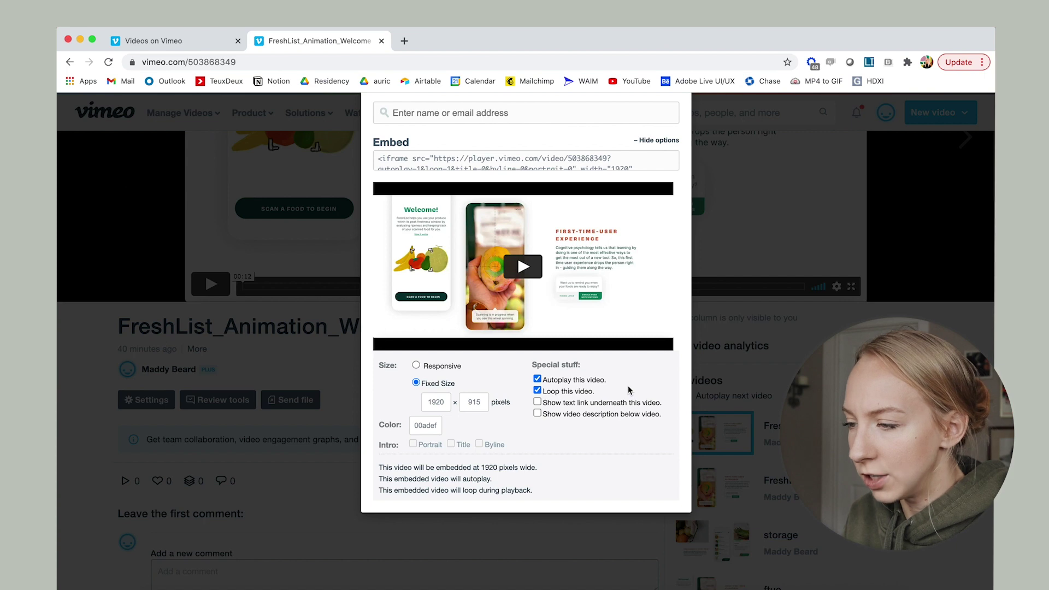
# Select the full Vimeo iframe embed code and copy it to the clipboard
pyautogui.scroll(3, 629, 166)
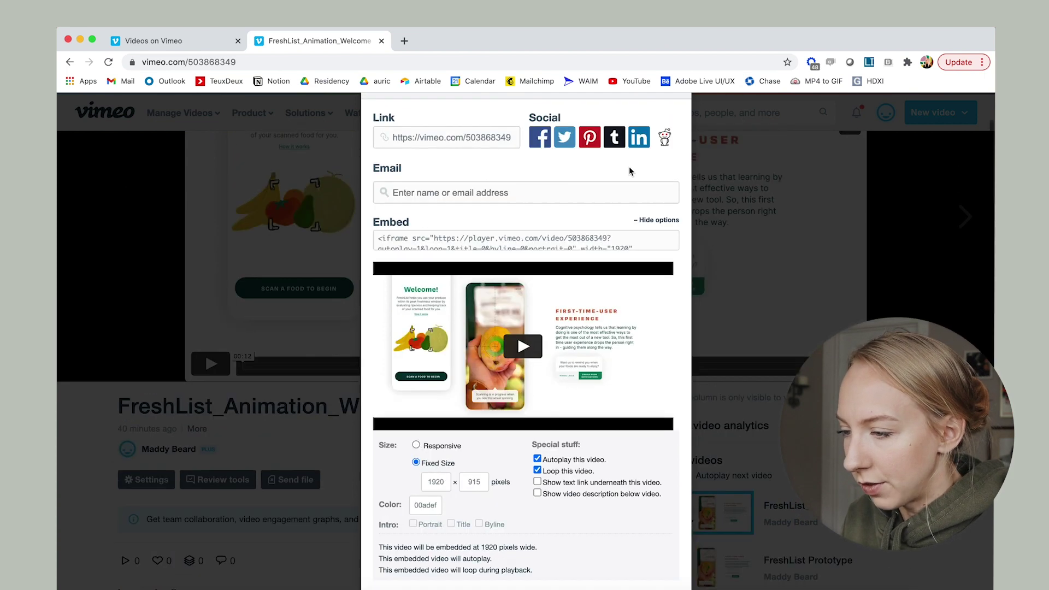
pyautogui.scroll(-2, 585, 244)
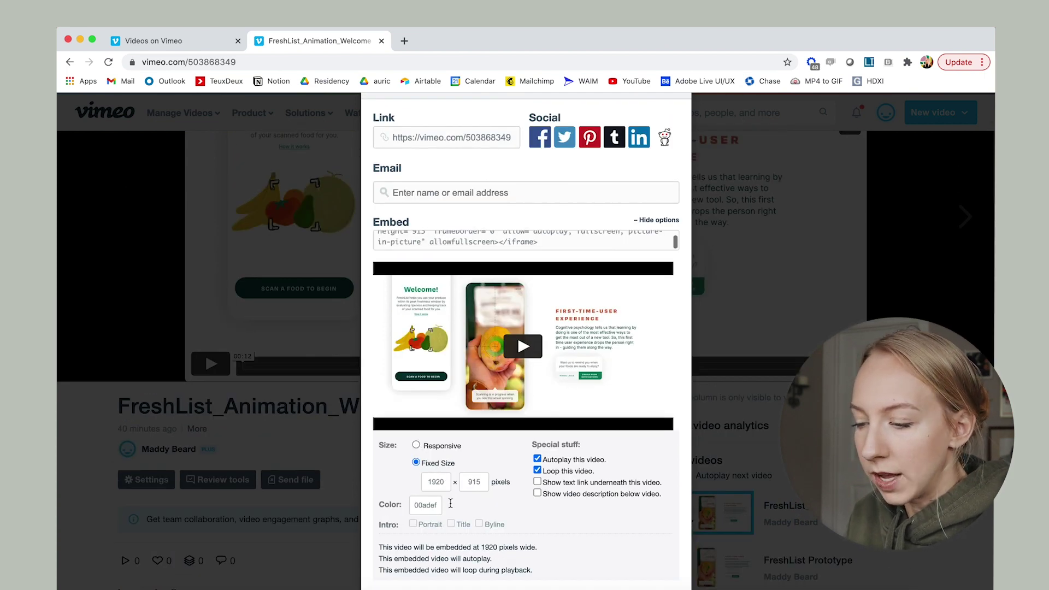
pyautogui.click(561, 243)
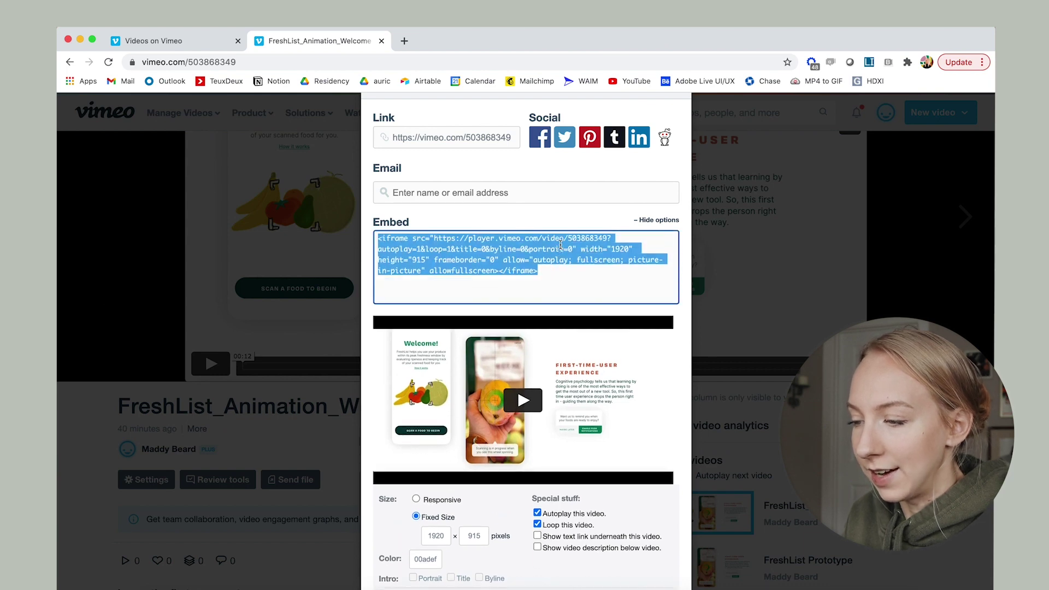
pyautogui.scroll(2, 528, 300)
pyautogui.click(561, 311)
pyautogui.scroll(-1, 546, 306)
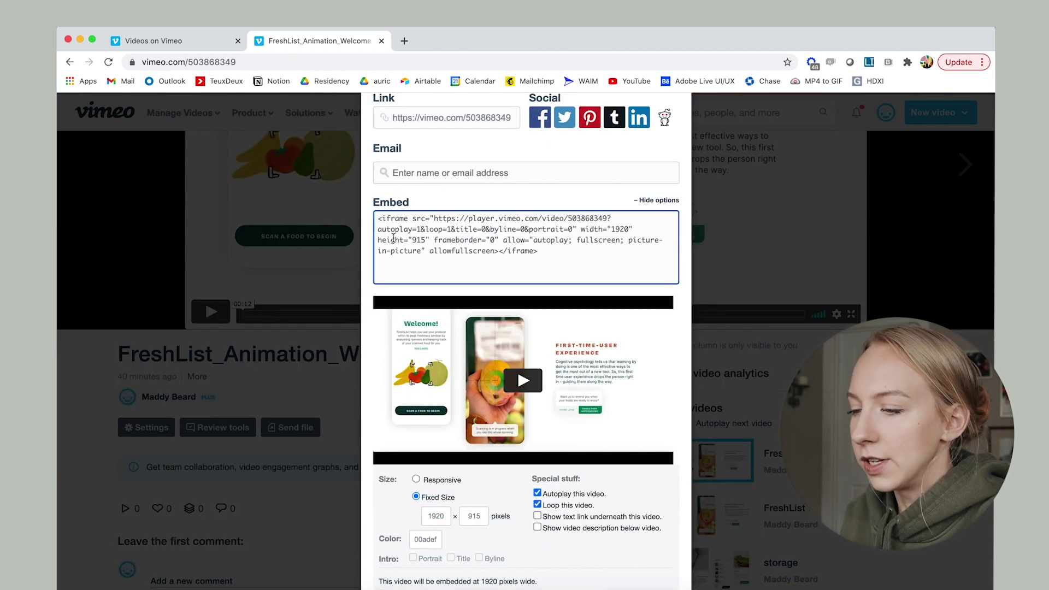
pyautogui.moveTo(381, 229); pyautogui.dragTo(452, 230)
pyautogui.press('super+c')
pyautogui.scroll(1, 566, 266)
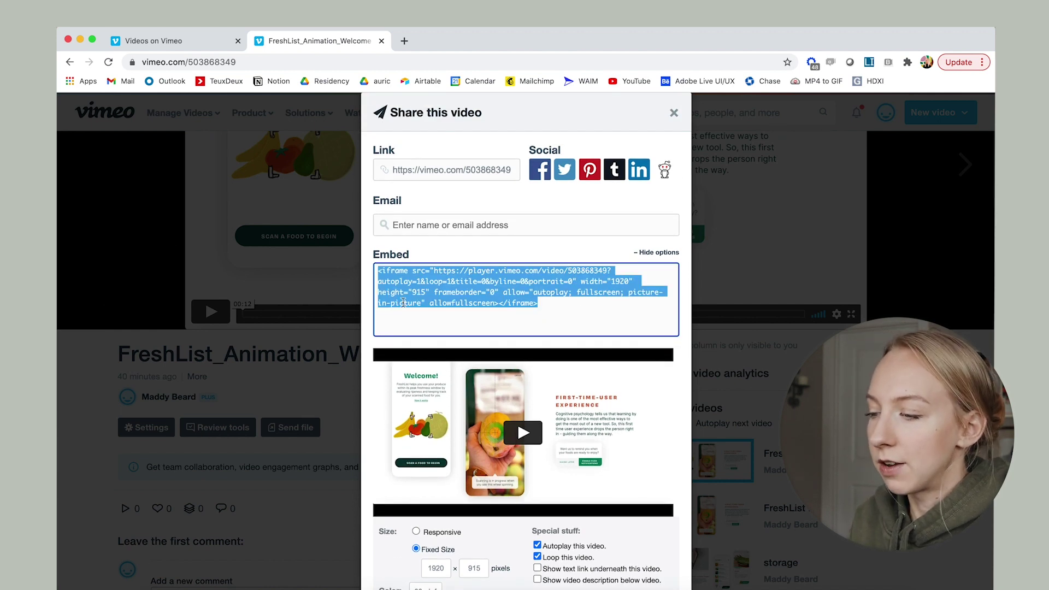
pyautogui.scroll(-1, 546, 301)
pyautogui.scroll(1, 573, 300)
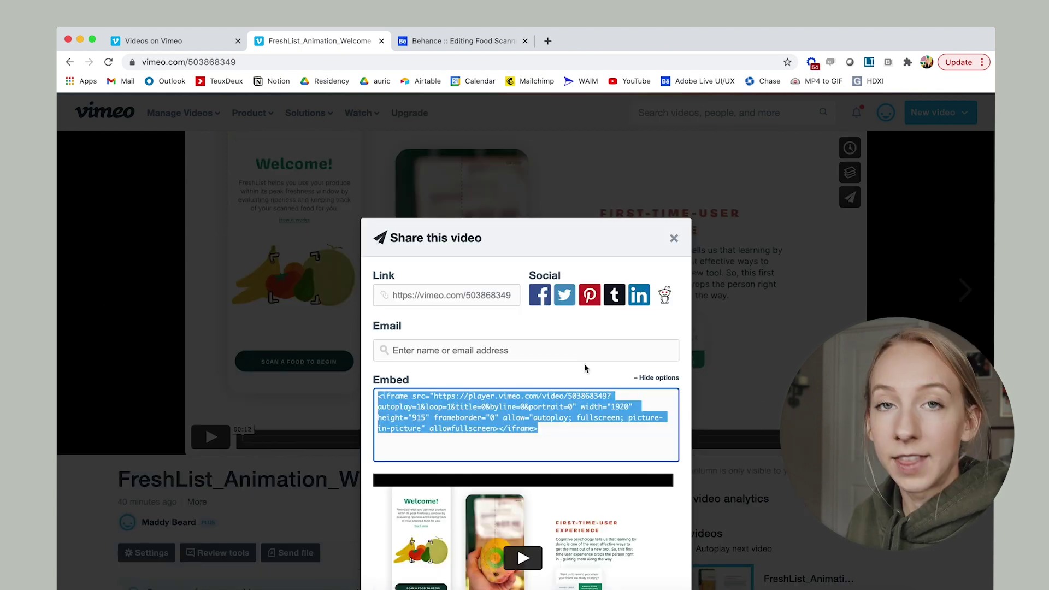
pyautogui.click(499, 40)
# Scroll the Behance editor to the gap below Design — Key Moments so the Insert Media bar appears
pyautogui.scroll(-10, 391, 316)
pyautogui.scroll(-10, 391, 317)
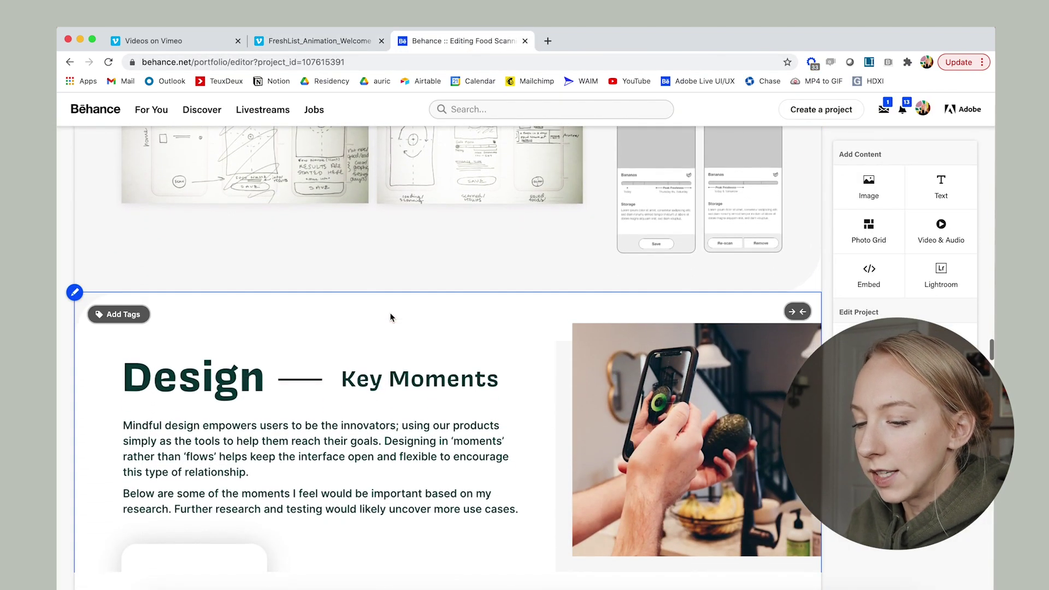
pyautogui.scroll(-5, 392, 316)
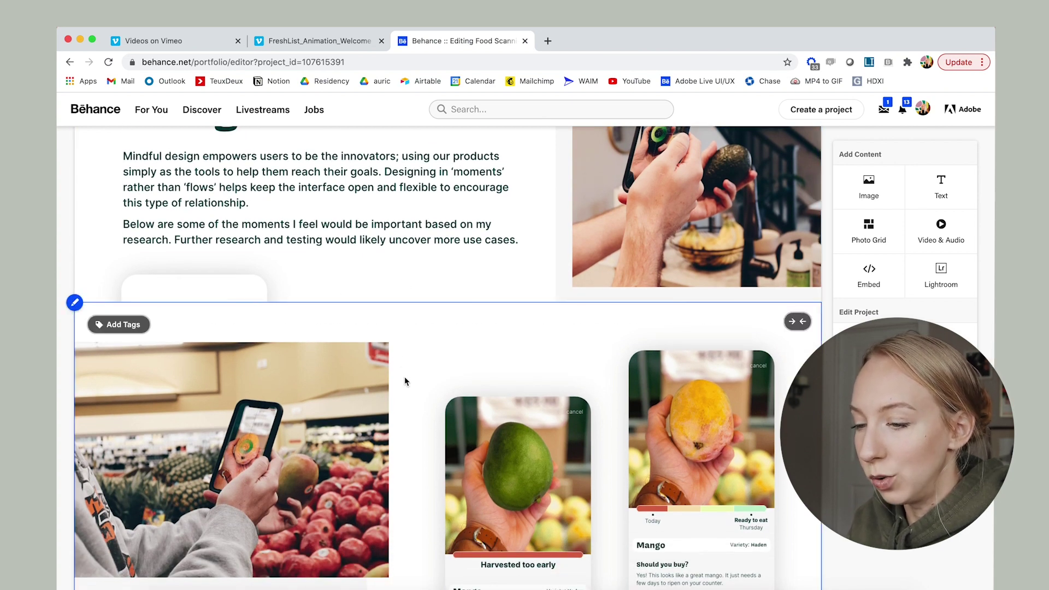
pyautogui.scroll(1, 404, 378)
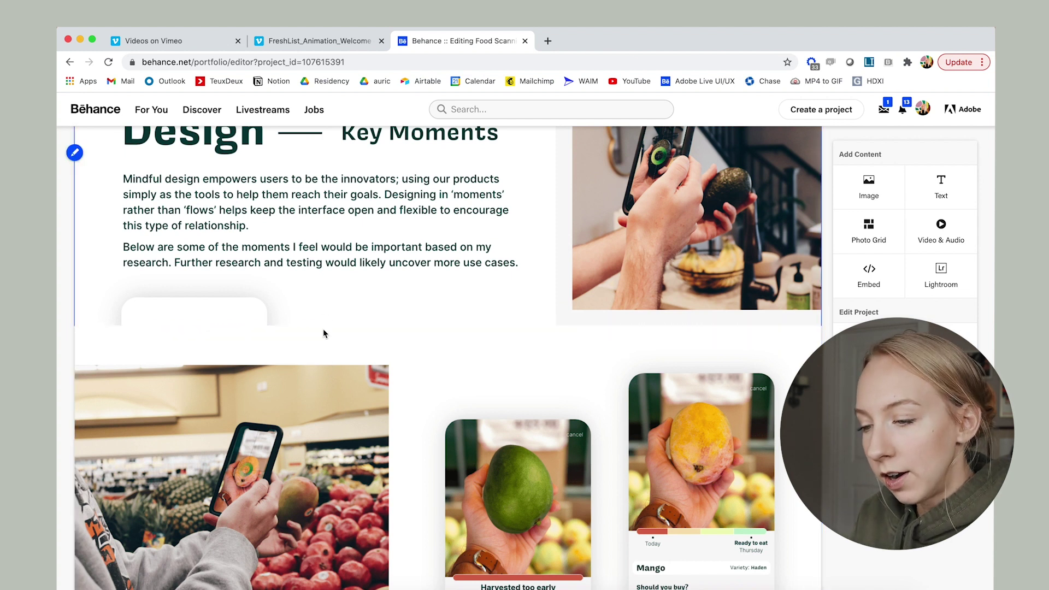
pyautogui.moveTo(329, 333)
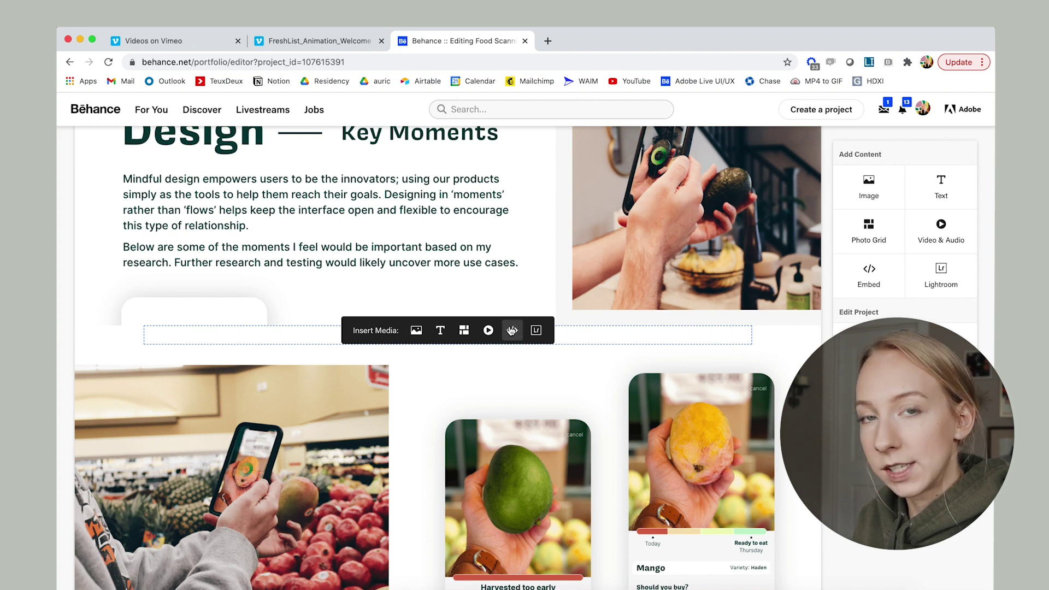
# Insert an Embed block below Design — Key Moments holding the pasted Vimeo iframe code
pyautogui.click(512, 331)
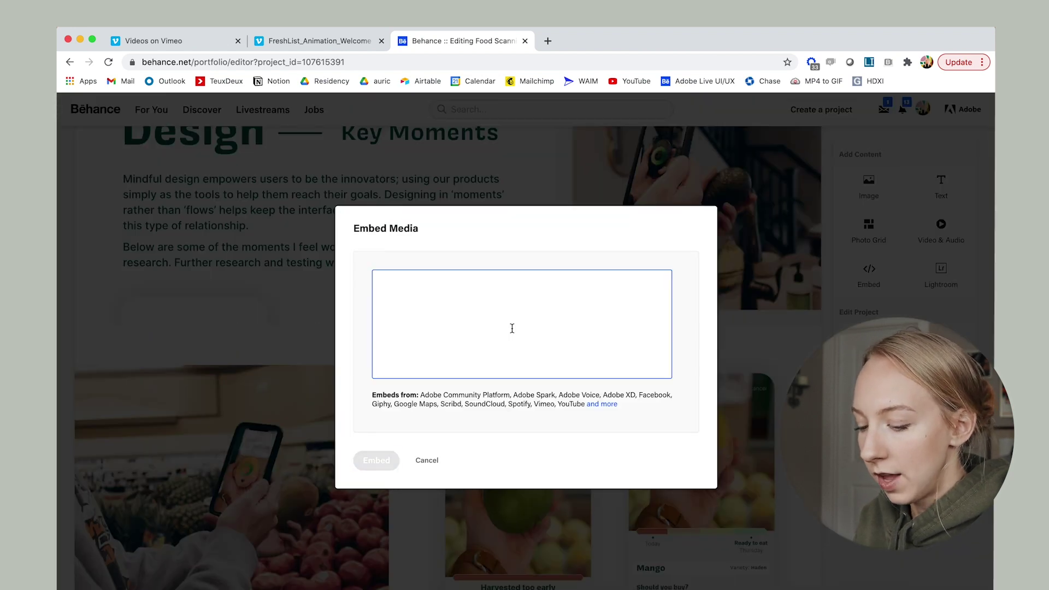
pyautogui.press('super+v')
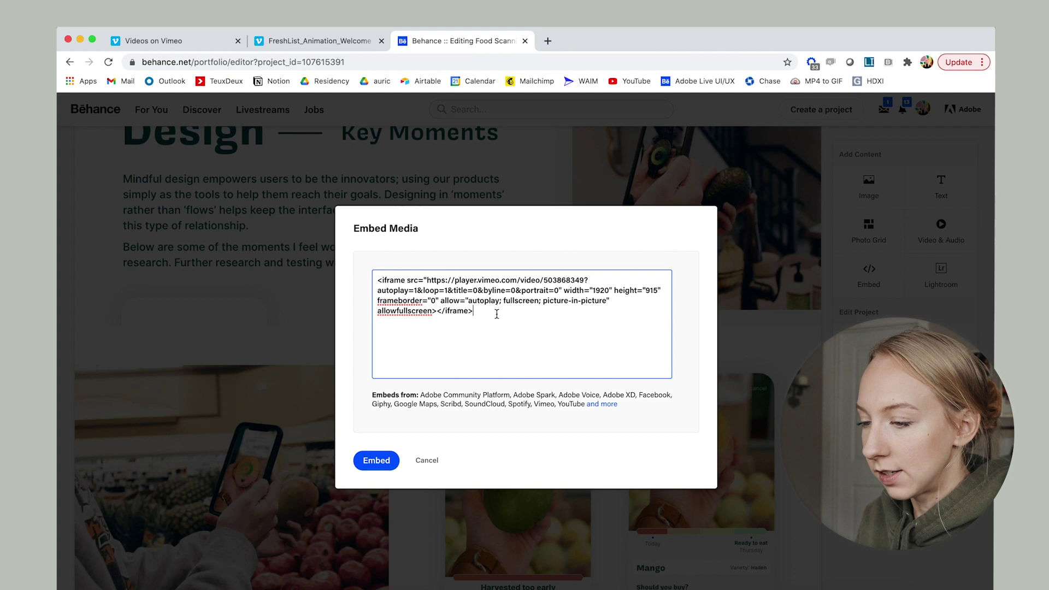
pyautogui.click(376, 460)
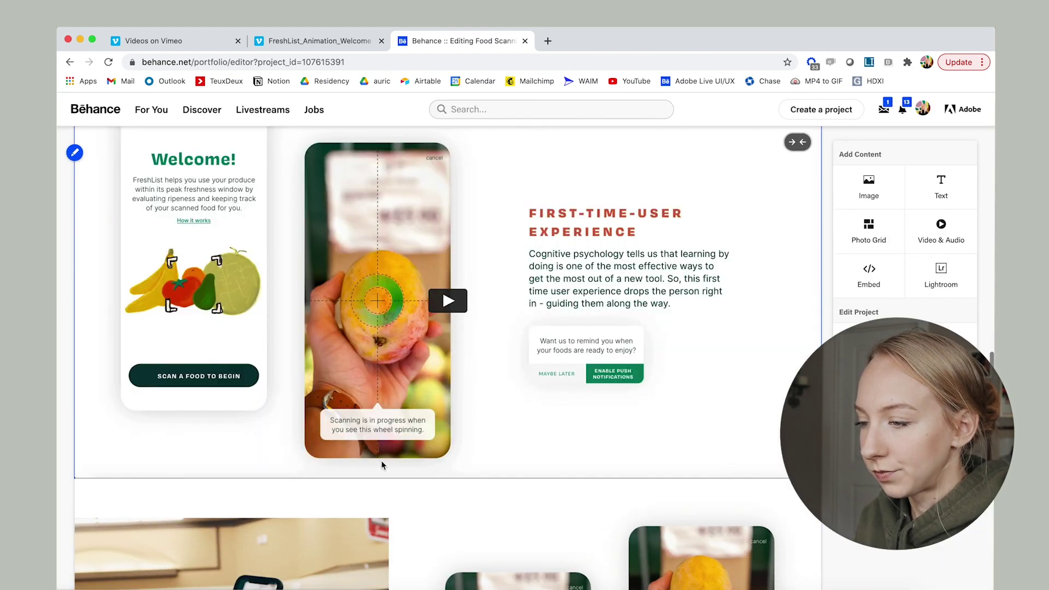
pyautogui.scroll(1, 381, 465)
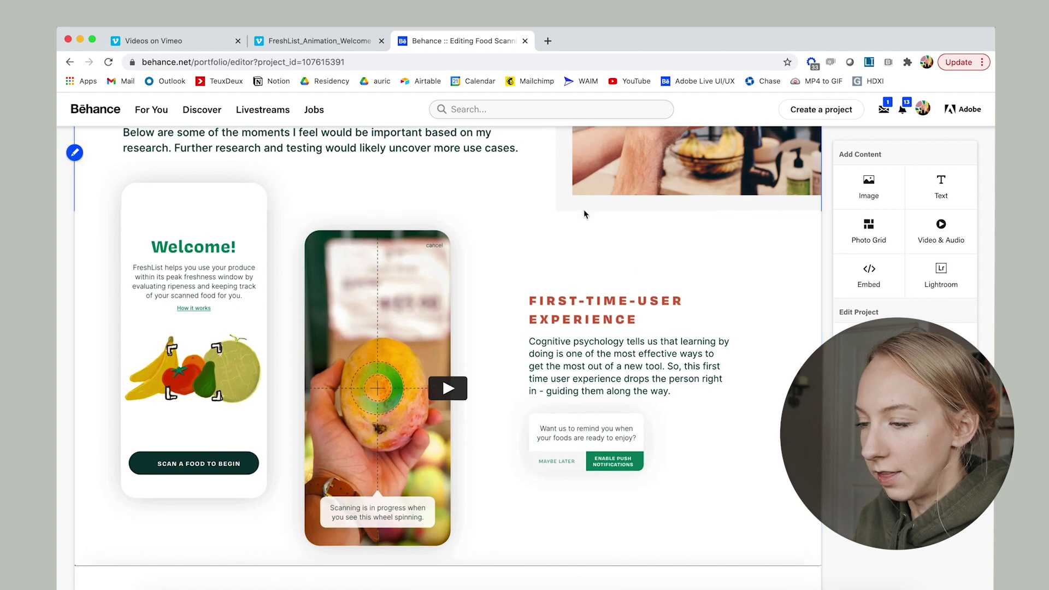
pyautogui.scroll(-1, 565, 314)
pyautogui.scroll(1, 565, 314)
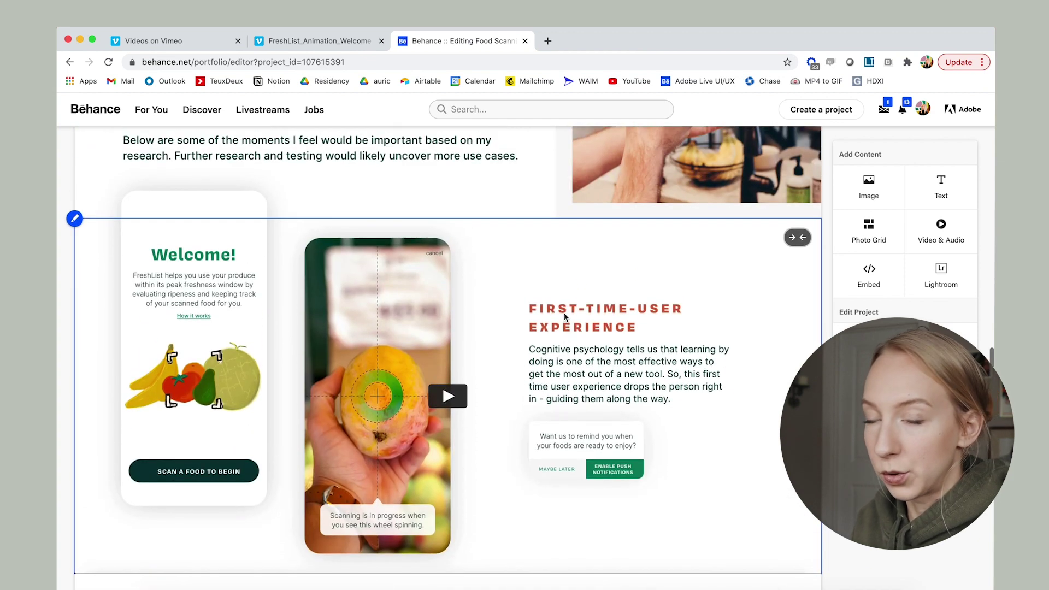
pyautogui.scroll(-1, 565, 316)
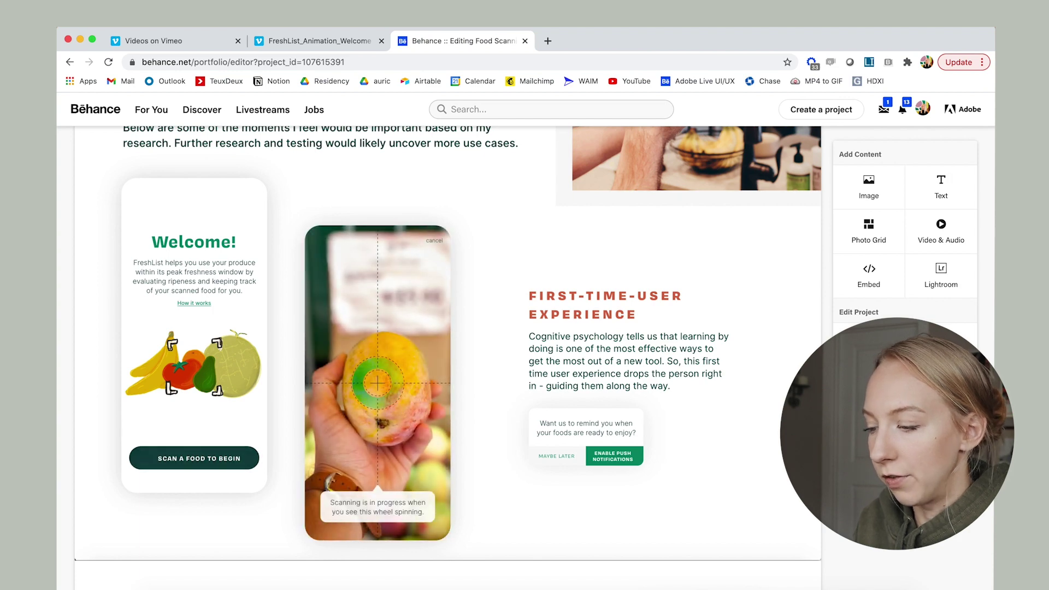
# Scroll past the new video block to watch it loop, then scroll back to the FreshList title banner
pyautogui.scroll(-6, 799, 541)
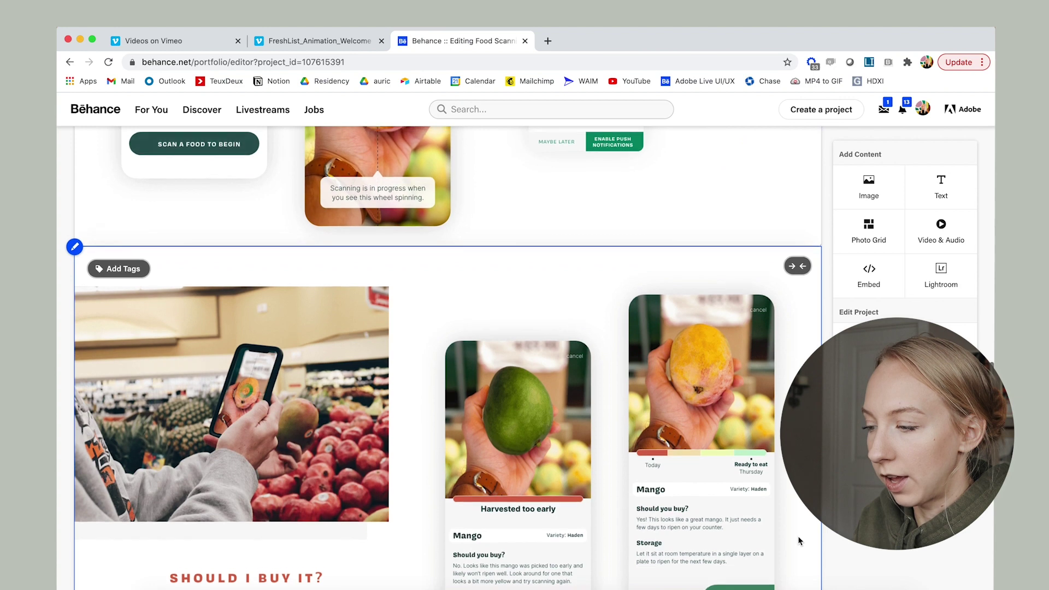
pyautogui.scroll(10, 799, 540)
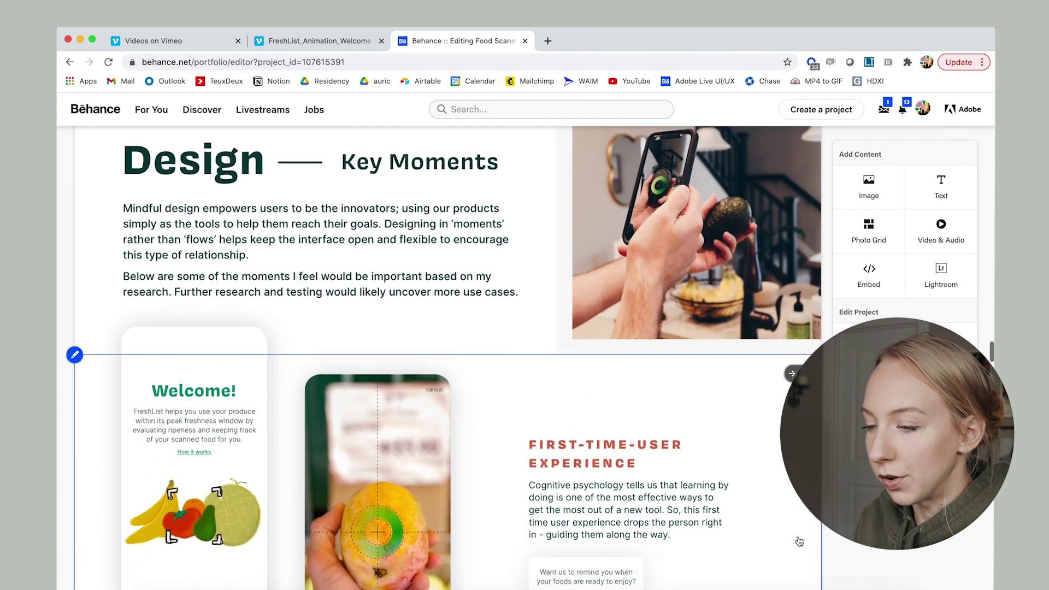
pyautogui.scroll(-1, 799, 541)
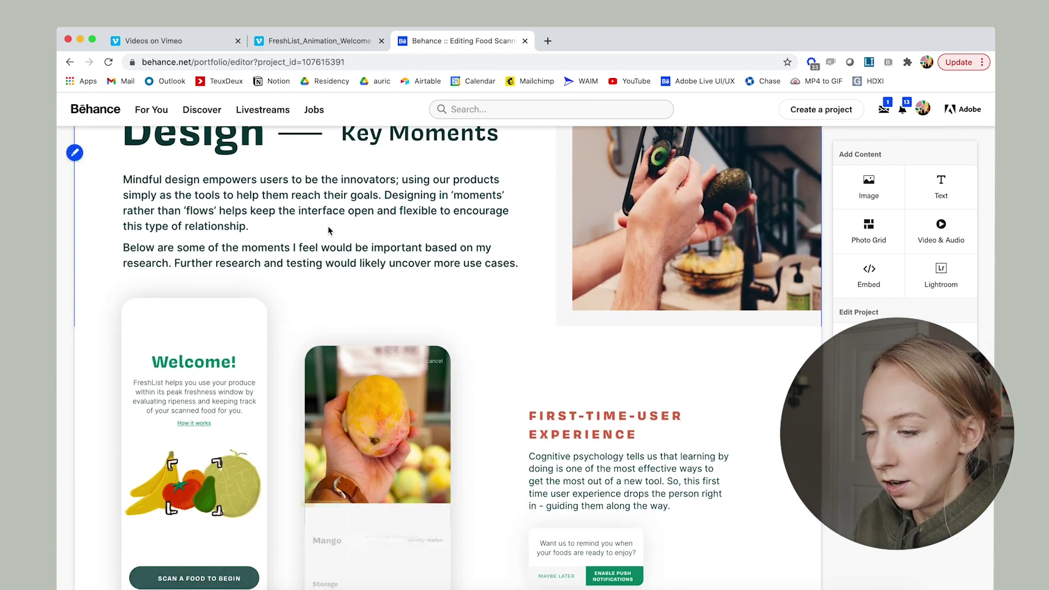
pyautogui.scroll(-1, 329, 230)
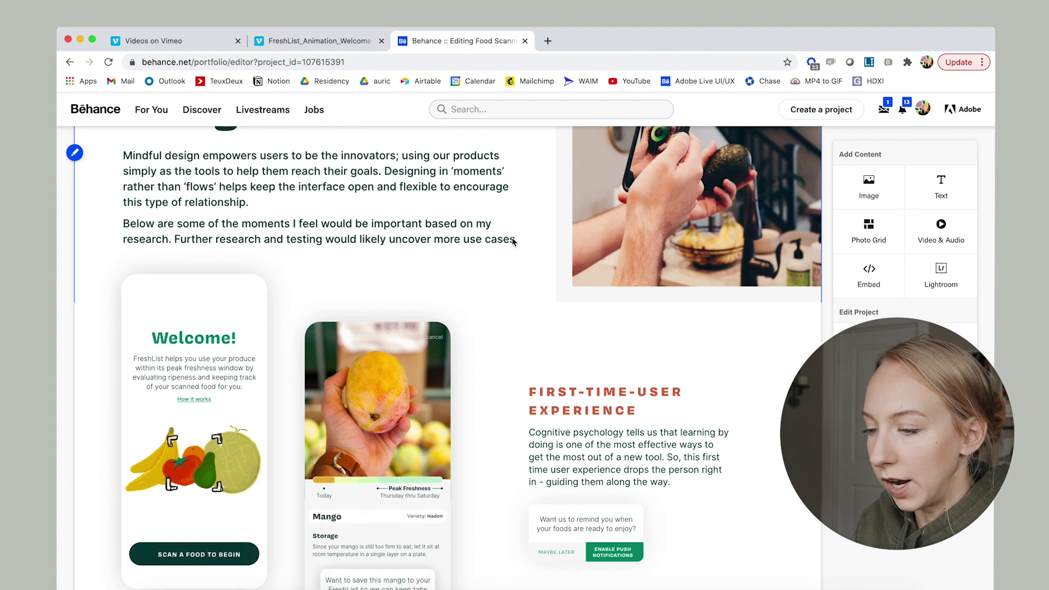
pyautogui.scroll(-4, 649, 229)
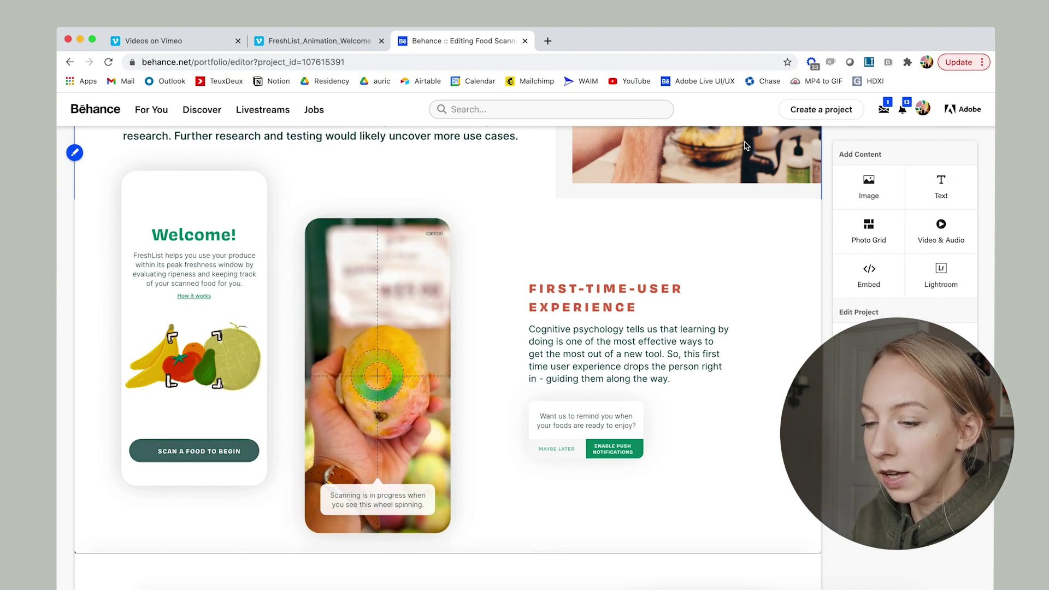
pyautogui.scroll(-3, 778, 157)
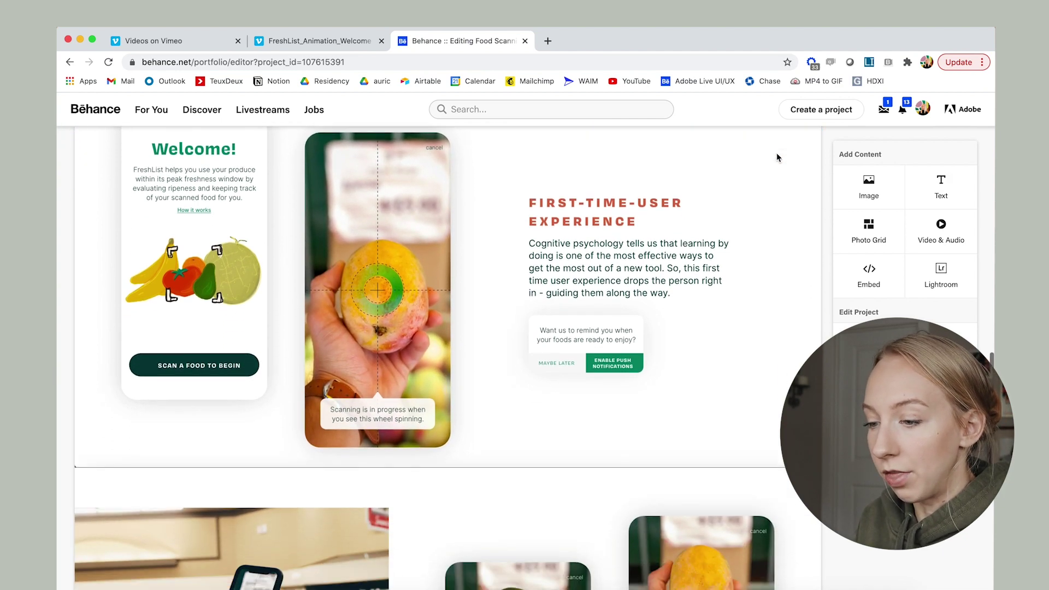
pyautogui.scroll(-6, 777, 157)
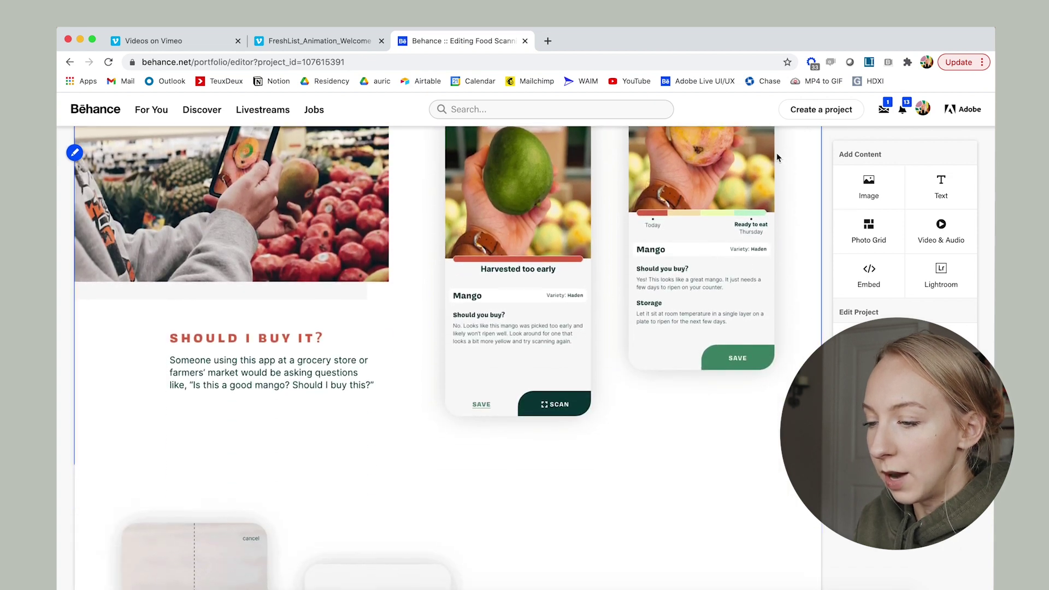
pyautogui.scroll(4, 778, 157)
pyautogui.scroll(5, 778, 158)
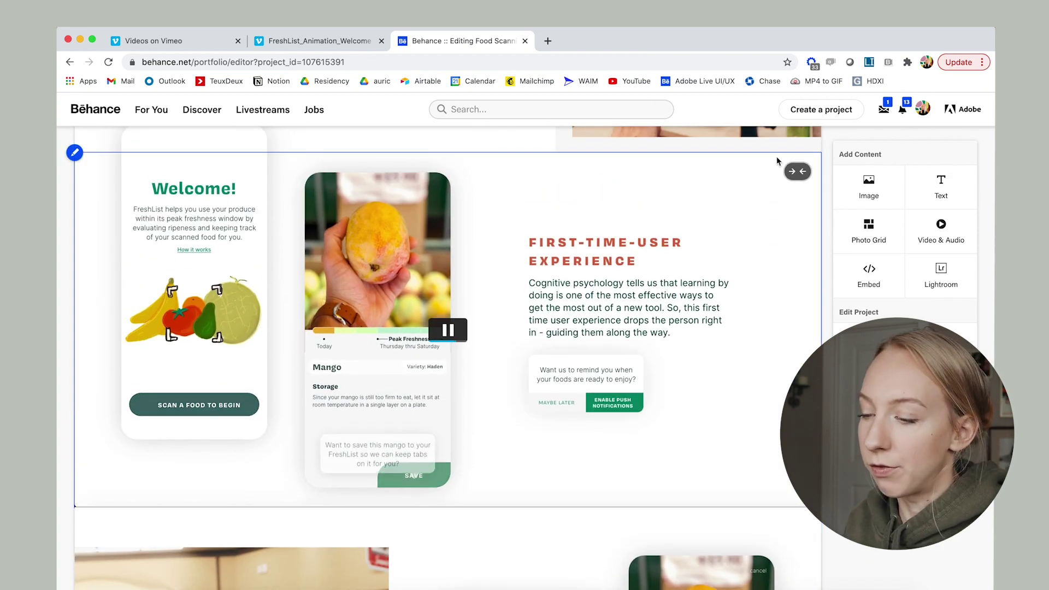
pyautogui.scroll(5, 681, 261)
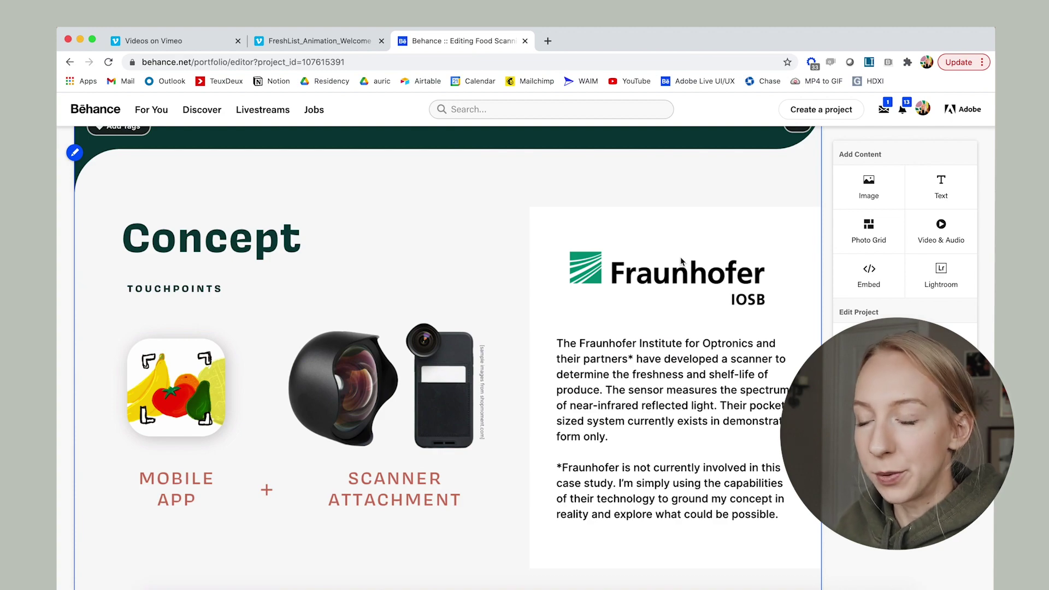
pyautogui.scroll(20, 753, 198)
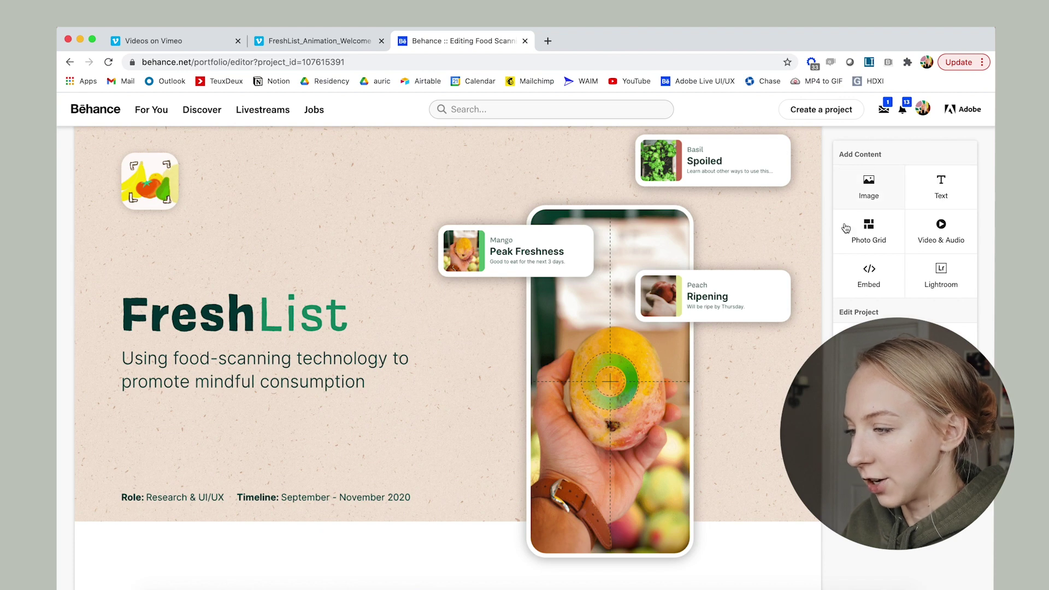
# Embed the pasted Vimeo iframe code again via Add Content, below the Instagram, YouTube and Twitter links
pyautogui.scroll(3, 846, 228)
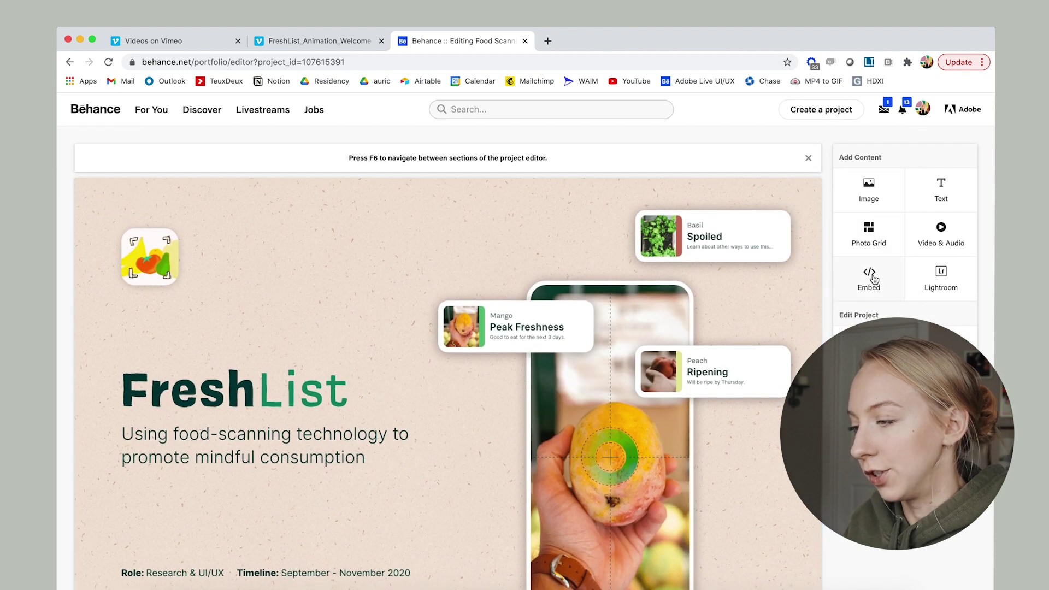
pyautogui.click(875, 279)
pyautogui.write('<iframe src="https://player.vimeo.com/video/503868349?autoplay=1&loop=1&title=0&byline=0&portrait=0" width="1920" height="915" frameborder="0" allow="autoplay; fullscreen; picture-in-picture" allowfullscreen></iframe>')
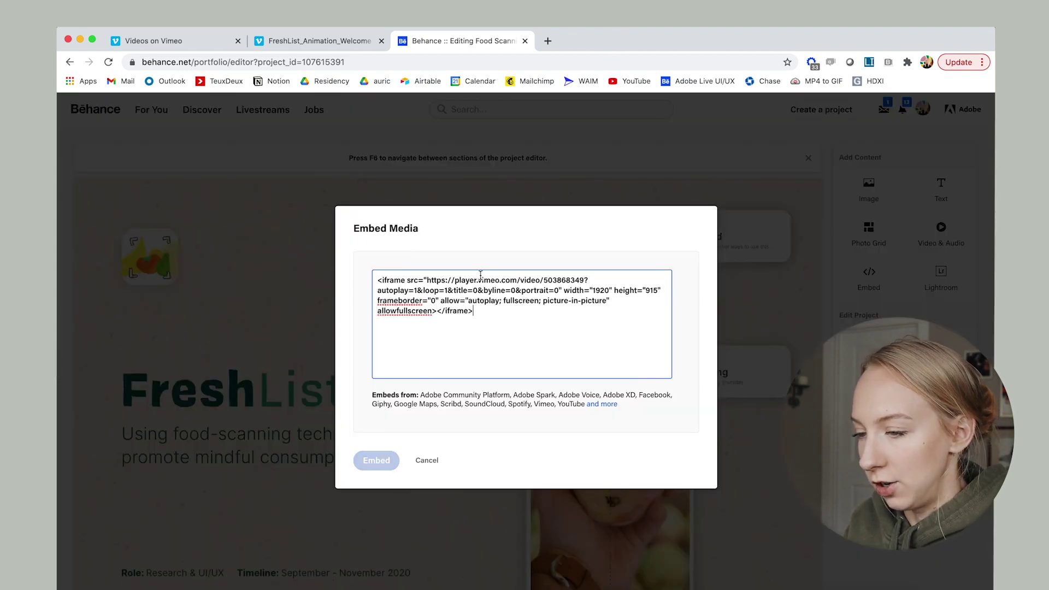
pyautogui.click(376, 460)
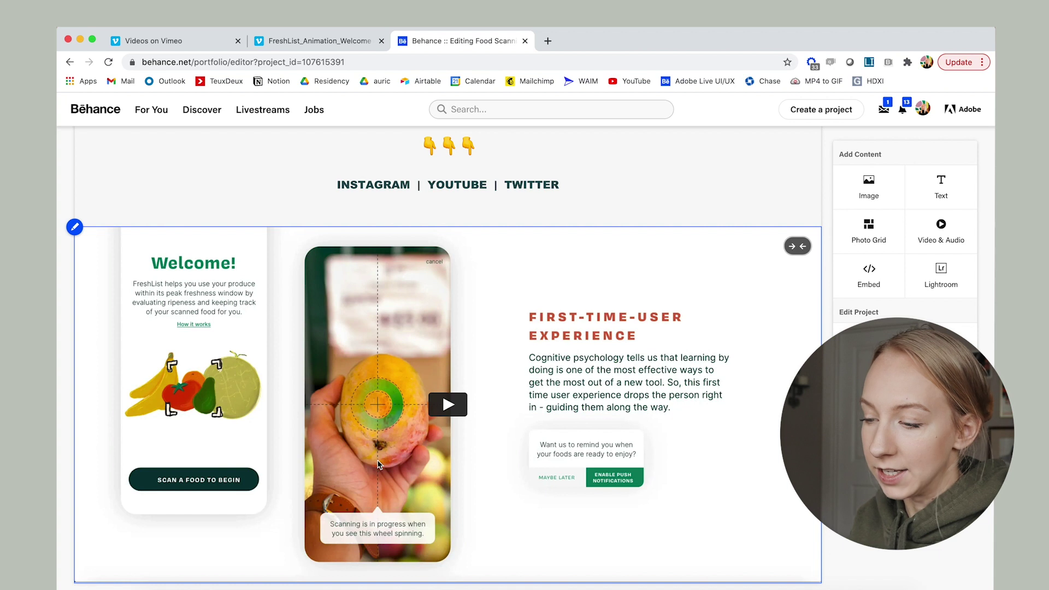
pyautogui.scroll(-1, 440, 339)
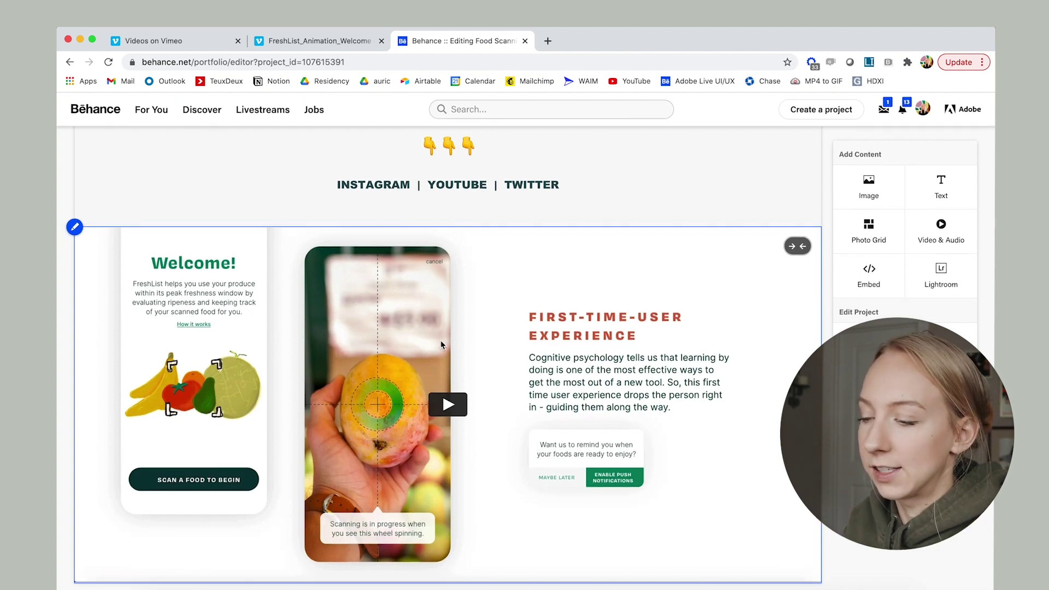
pyautogui.moveTo(307, 277)
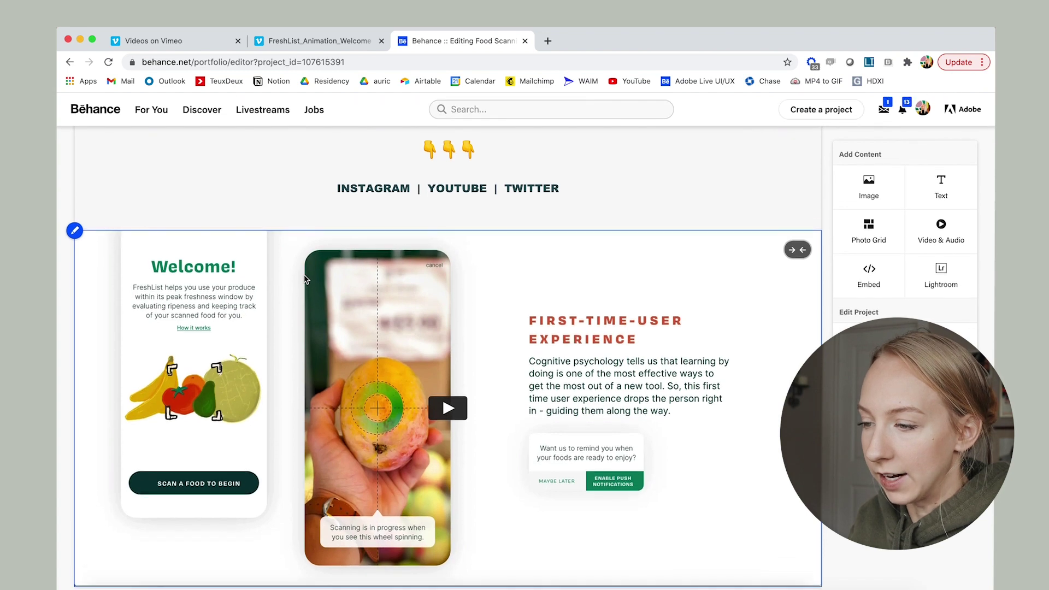
pyautogui.scroll(10, 307, 279)
pyautogui.scroll(-10, 307, 279)
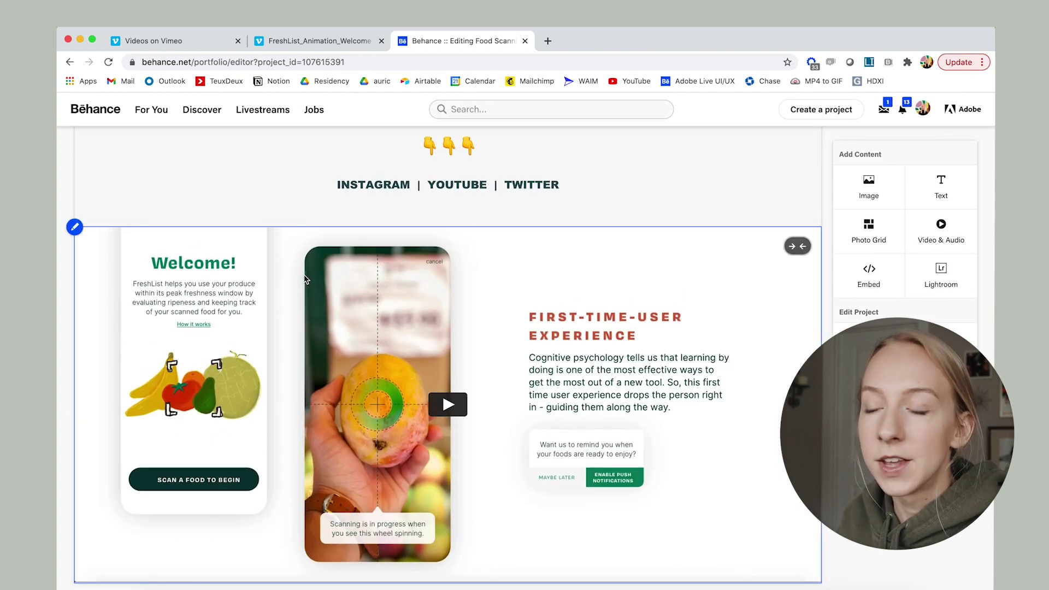